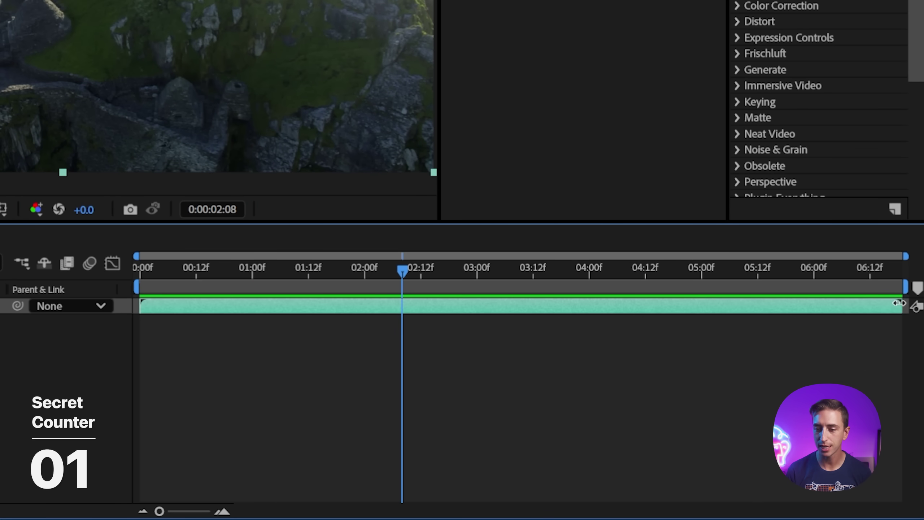
Step: Trim the drone layer's end and lower its Stretch to speed up the footage
{"action": "left_click_drag", "start_coordinate": [899, 303], "coordinate": [331, 305]}
{"action": "left_click", "coordinate": [273, 286]}
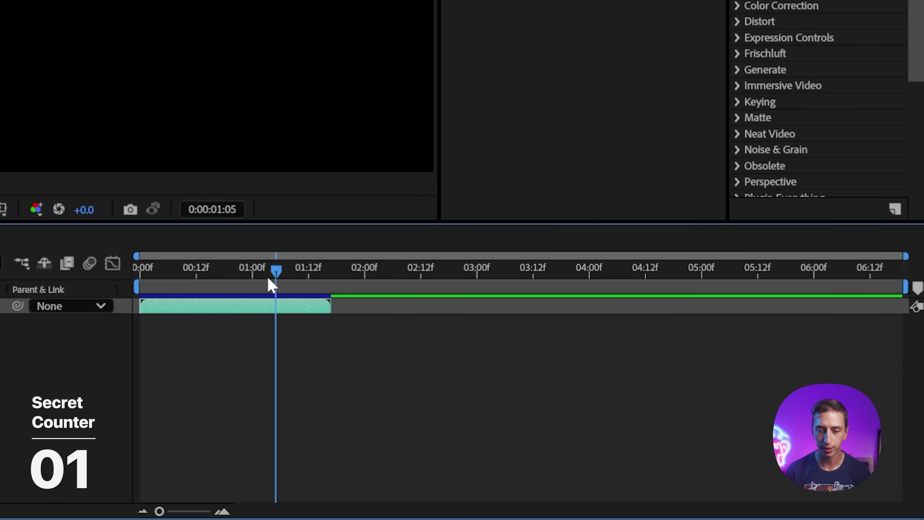
{"action": "key", "text": "space"}
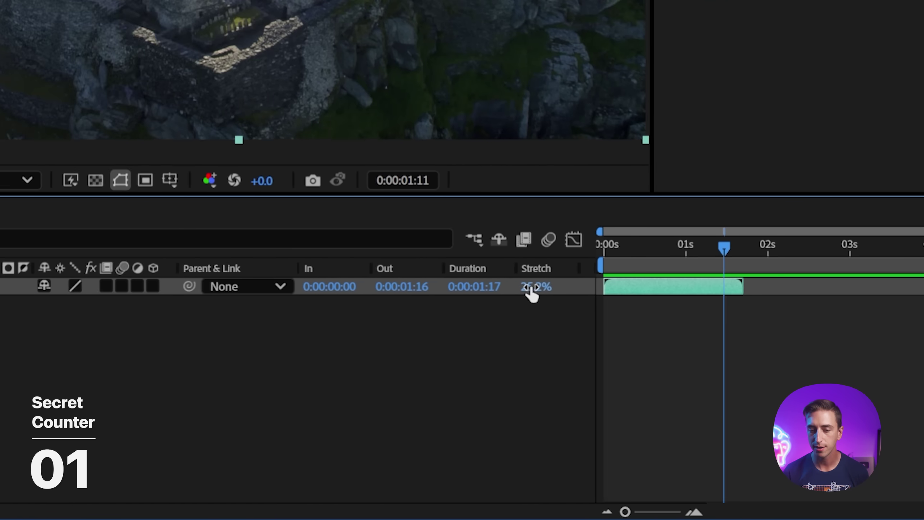
{"action": "left_click_drag", "start_coordinate": [530, 294], "coordinate": [282, 295]}
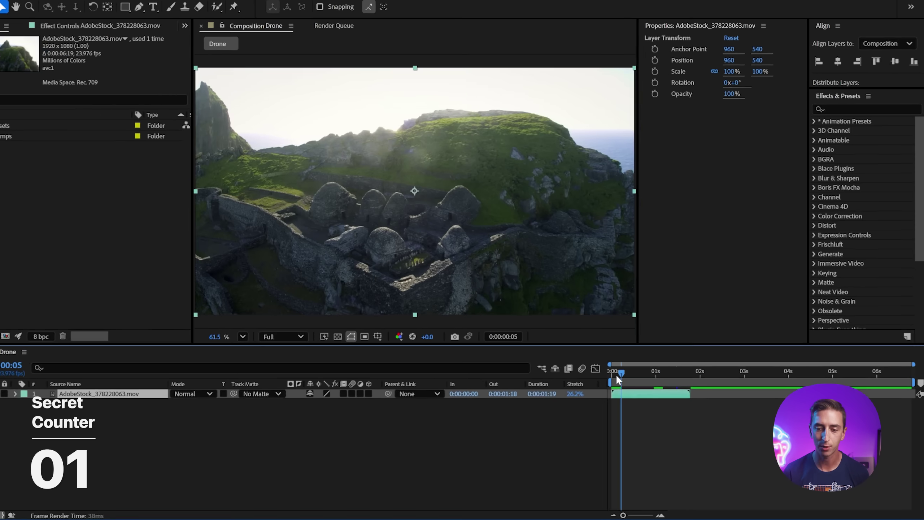
{"action": "left_click_drag", "start_coordinate": [616, 374], "coordinate": [611, 375]}
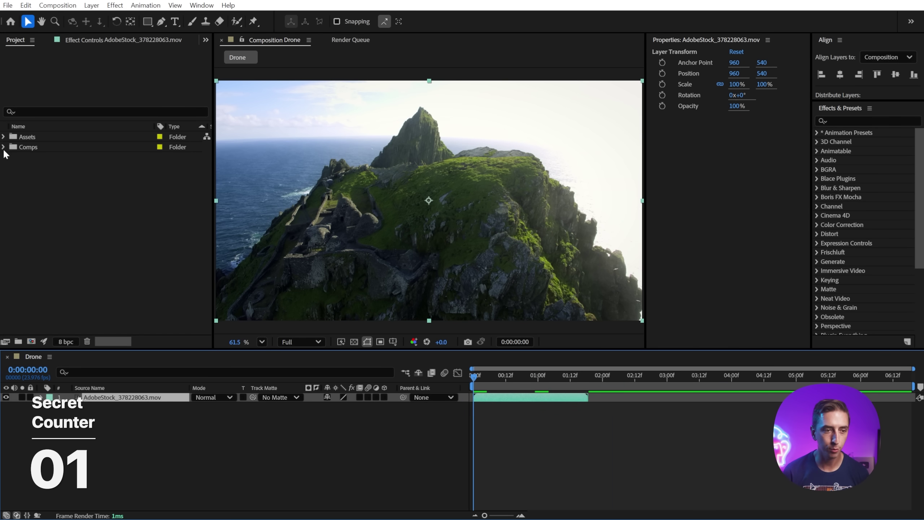
Step: Add the Also Works with Precomps comp to the Drone timeline, trim its end, and preview
{"action": "left_click", "coordinate": [4, 147]}
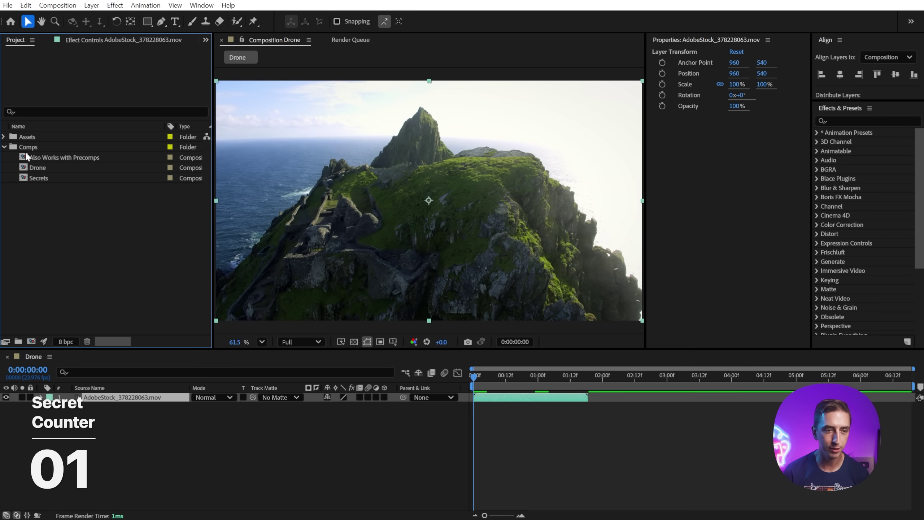
{"action": "left_click_drag", "start_coordinate": [29, 158], "coordinate": [80, 397]}
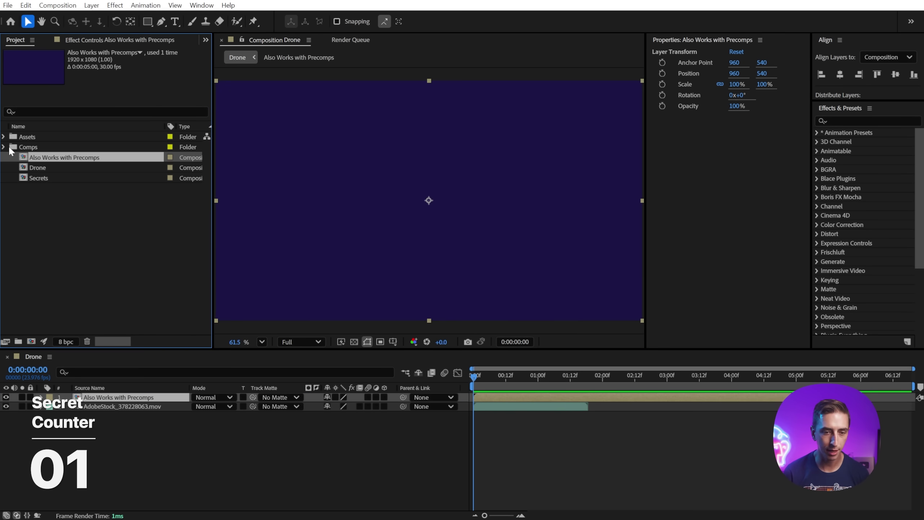
{"action": "left_click", "coordinate": [4, 147]}
{"action": "left_click_drag", "start_coordinate": [797, 397], "coordinate": [652, 399]}
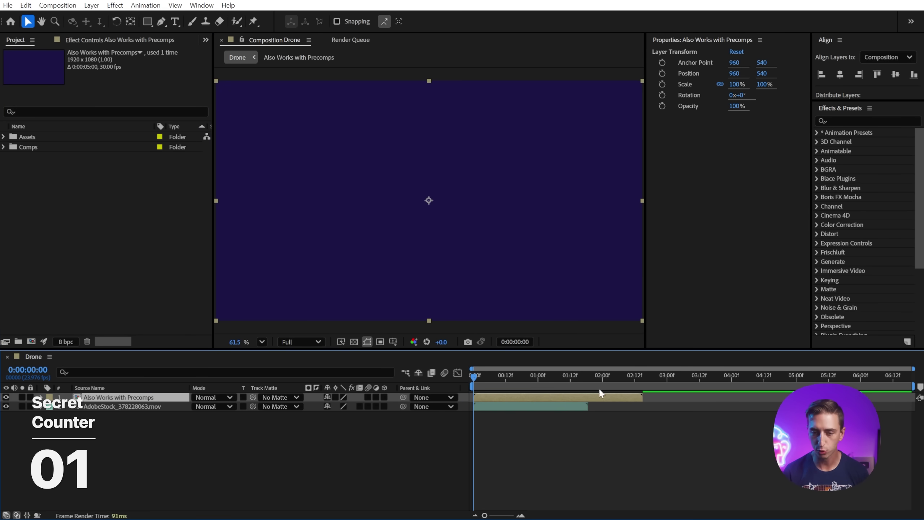
{"action": "key", "text": "space"}
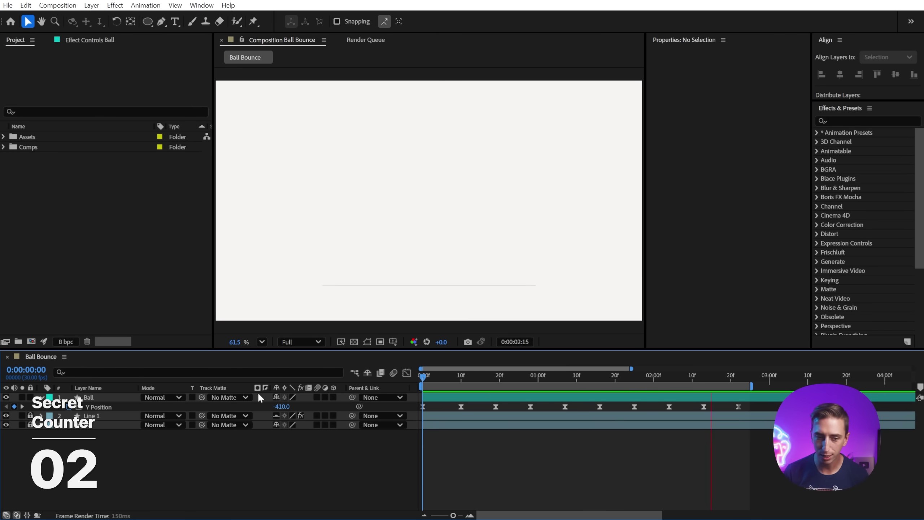
Step: Select all Ball Y Position keyframes in the Graph Editor and taper them so later bounces are lower
{"action": "left_click", "coordinate": [114, 408]}
{"action": "left_click", "coordinate": [407, 373]}
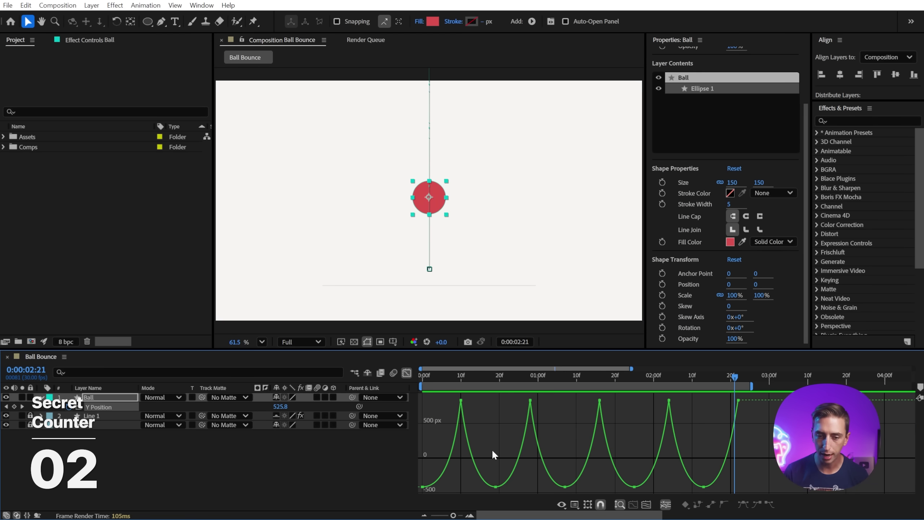
{"action": "left_click", "coordinate": [109, 407]}
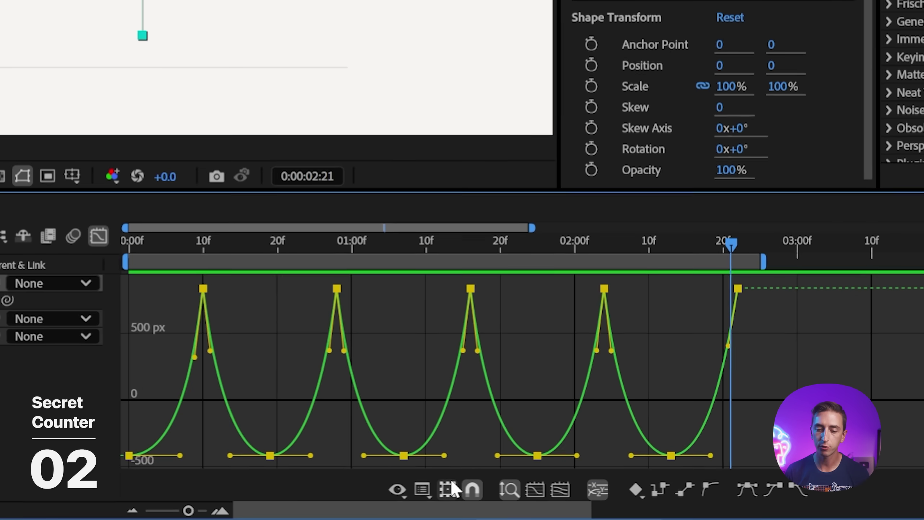
{"action": "left_click", "coordinate": [588, 505]}
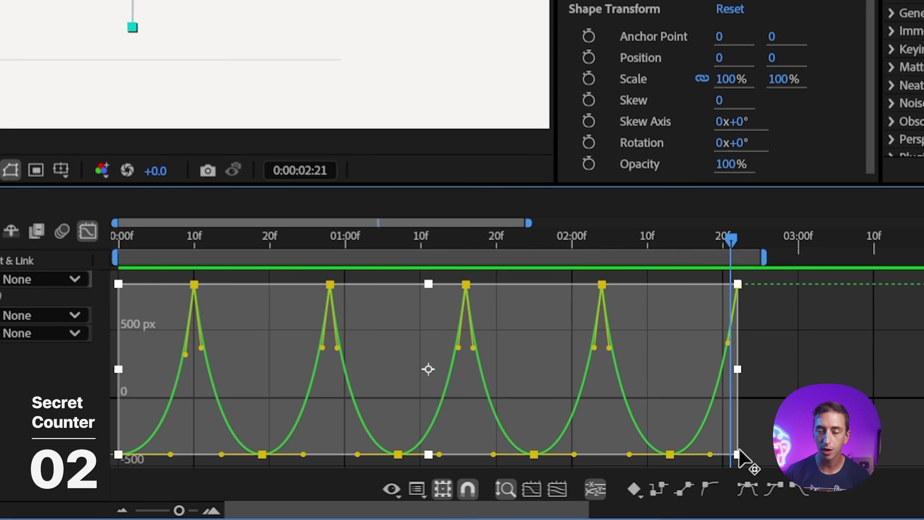
{"action": "left_click_drag", "start_coordinate": [738, 451], "coordinate": [742, 297]}
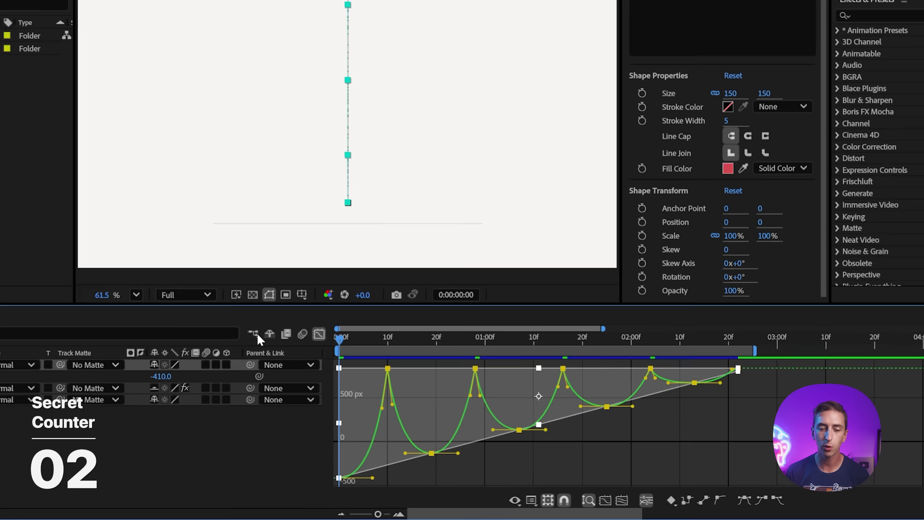
{"action": "key", "text": "space"}
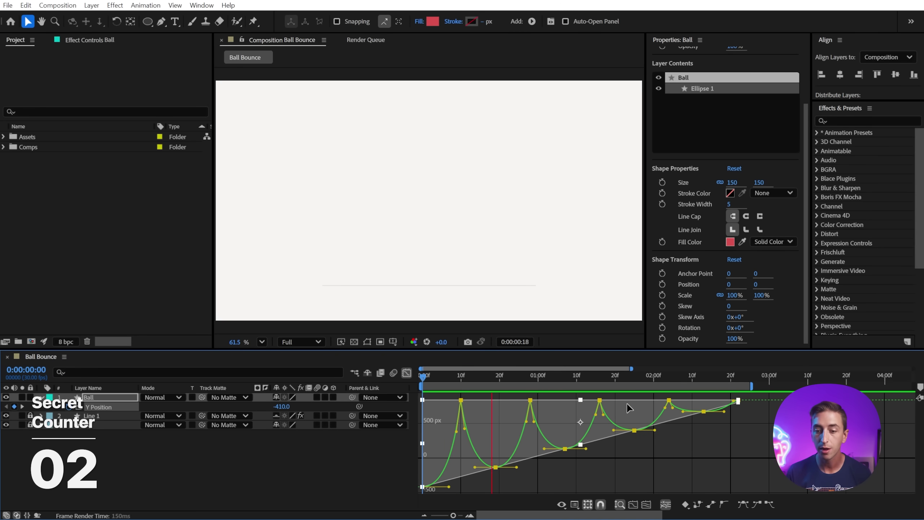
Step: Squeeze the later bounce keyframes closer together so the bouncing finishes sooner
{"action": "left_click_drag", "start_coordinate": [768, 449], "coordinate": [662, 391]}
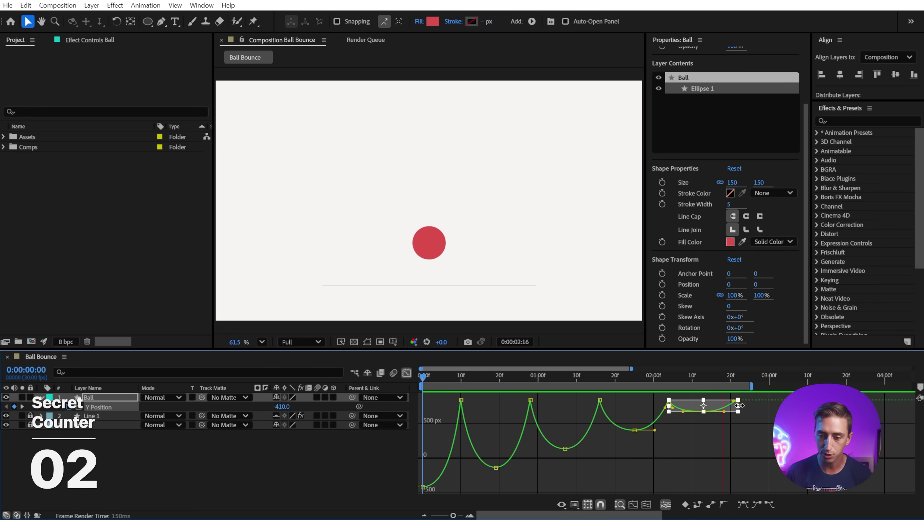
{"action": "left_click_drag", "start_coordinate": [738, 406], "coordinate": [706, 406]}
{"action": "key", "text": "space"}
{"action": "left_click_drag", "start_coordinate": [732, 449], "coordinate": [593, 393]}
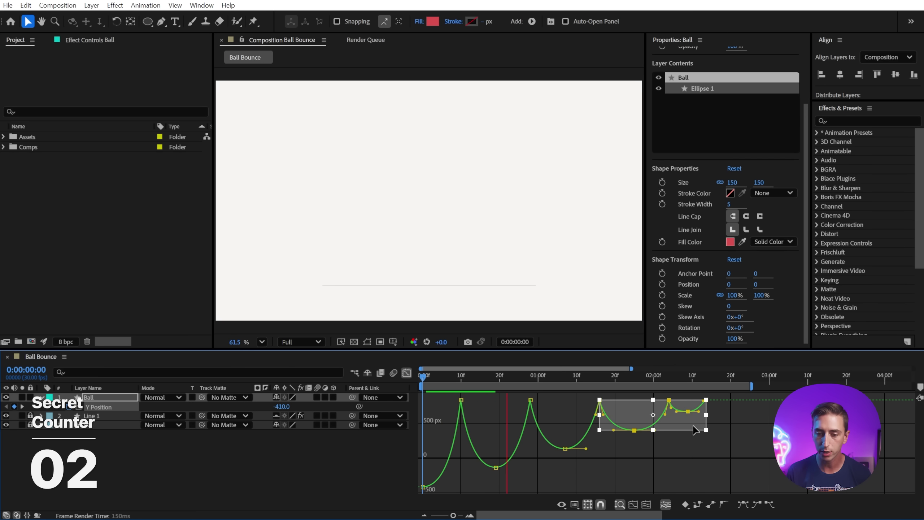
{"action": "left_click_drag", "start_coordinate": [706, 415], "coordinate": [659, 419]}
{"action": "left_click_drag", "start_coordinate": [660, 464], "coordinate": [517, 393]}
{"action": "left_click_drag", "start_coordinate": [658, 424], "coordinate": [621, 424]}
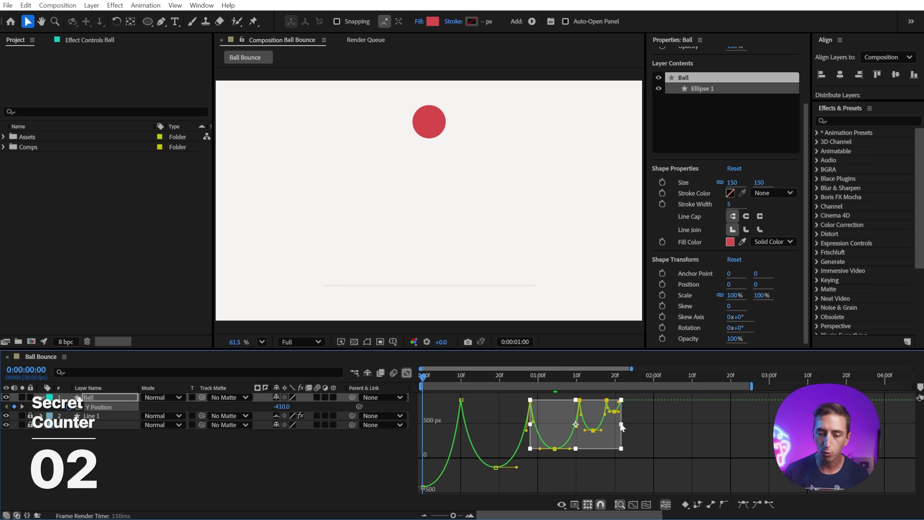
{"action": "left_click", "coordinate": [655, 461]}
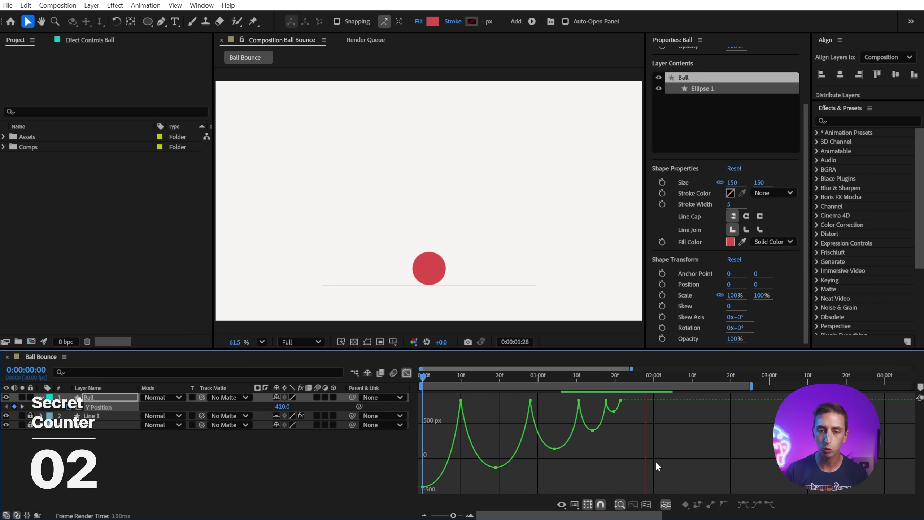
Step: Rescale the spacing of all Y Position keyframes by dragging the last and first keyframes
{"action": "key", "text": "shift+F3"}
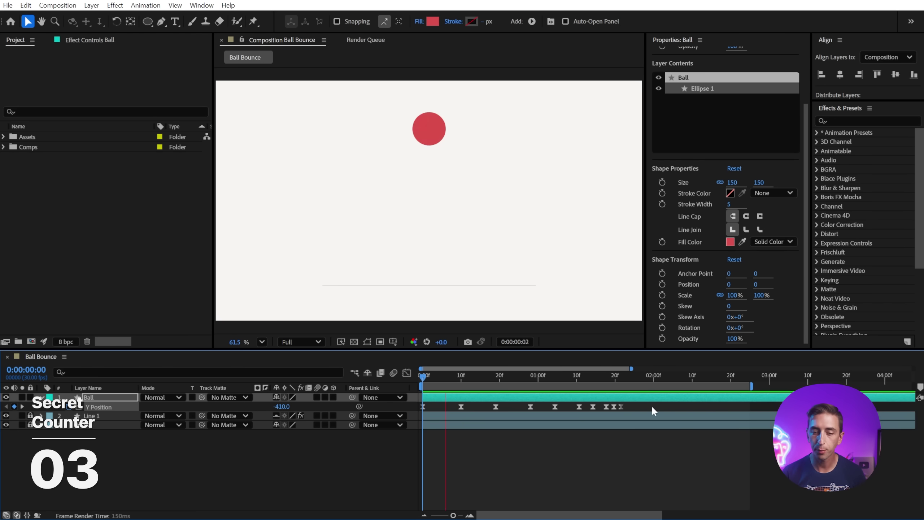
{"action": "key", "text": "space"}
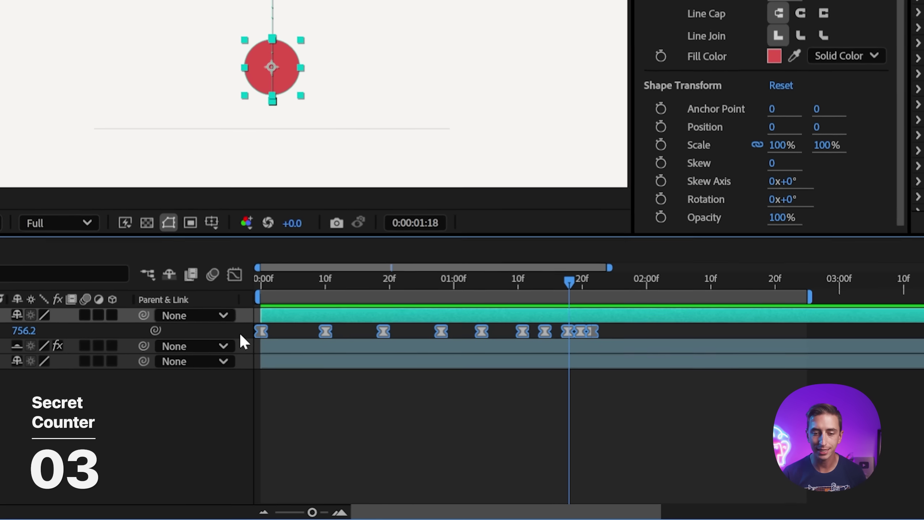
{"action": "left_click_drag", "start_coordinate": [418, 408], "coordinate": [622, 413]}
{"action": "mouse_move", "coordinate": [590, 331]}
{"action": "left_mouse_down"}
{"action": "mouse_move", "coordinate": [414, 331]}
{"action": "mouse_move", "coordinate": [742, 344]}
{"action": "mouse_move", "coordinate": [586, 332]}
{"action": "mouse_move", "coordinate": [595, 331]}
{"action": "left_mouse_up"}
{"action": "left_click_drag", "start_coordinate": [260, 332], "coordinate": [374, 328]}
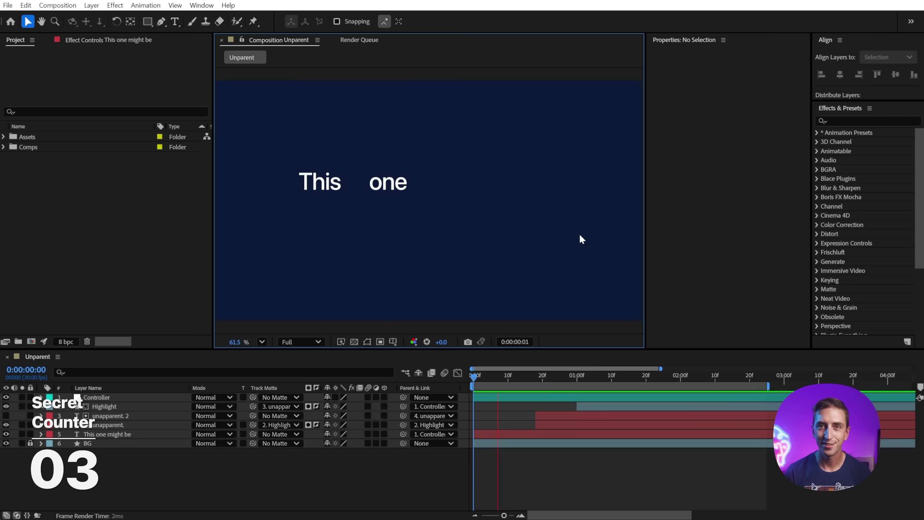
Step: Set the parent of the Highlight, unapparent. 2 and This one might be layers to None
{"action": "left_click", "coordinate": [299, 231]}
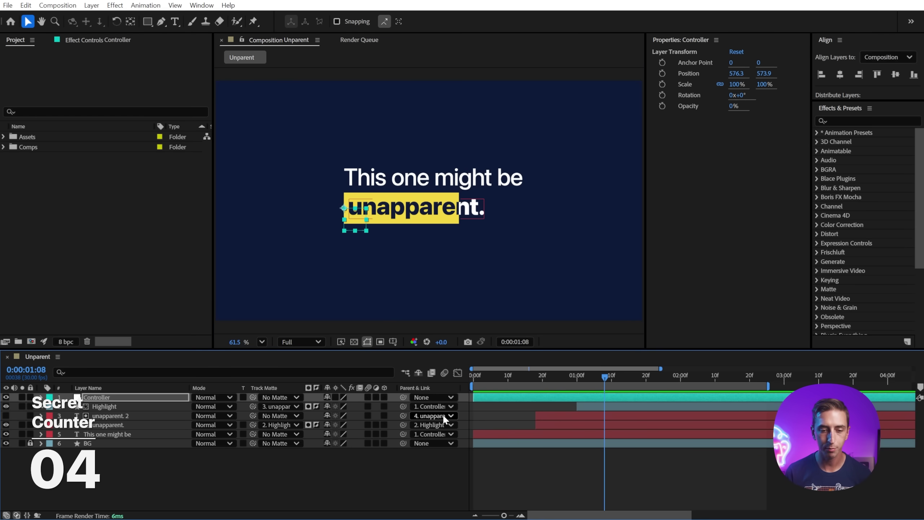
{"action": "left_click", "coordinate": [403, 416], "text": "ctrl"}
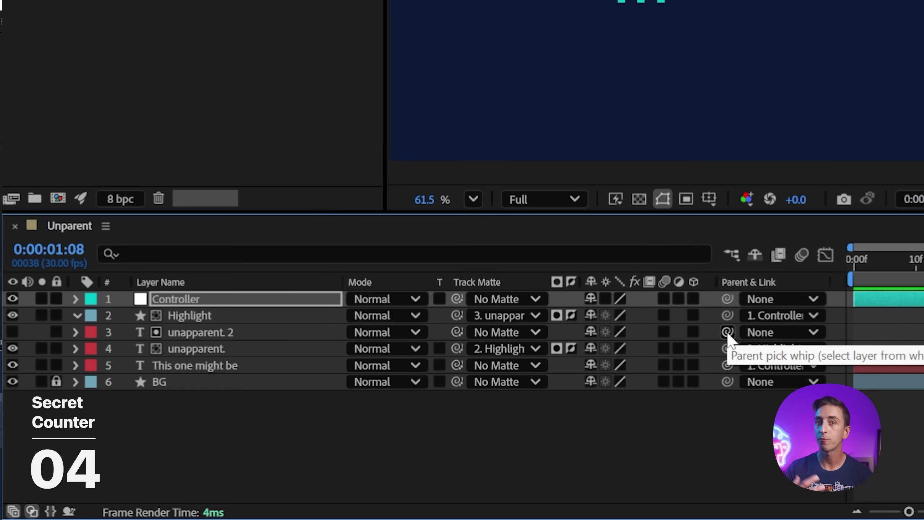
{"action": "left_click", "coordinate": [213, 315]}
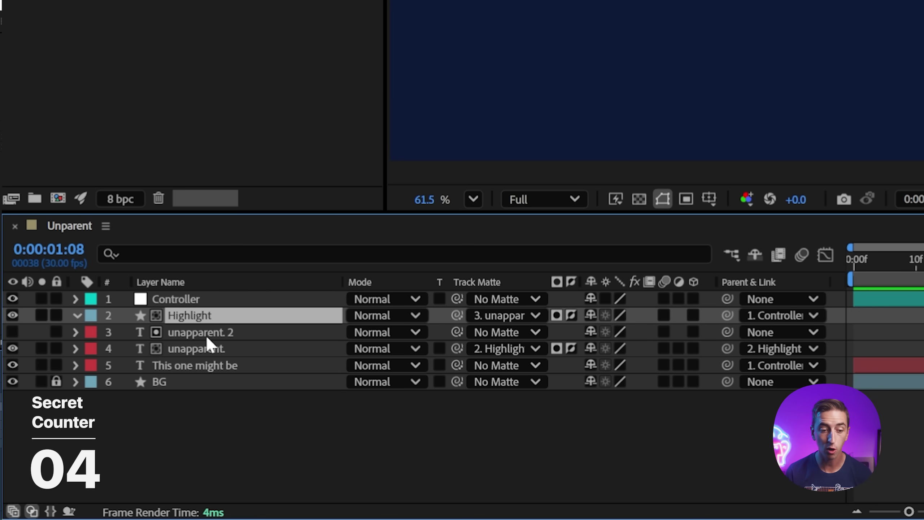
{"action": "left_click", "coordinate": [204, 364], "text": "shift"}
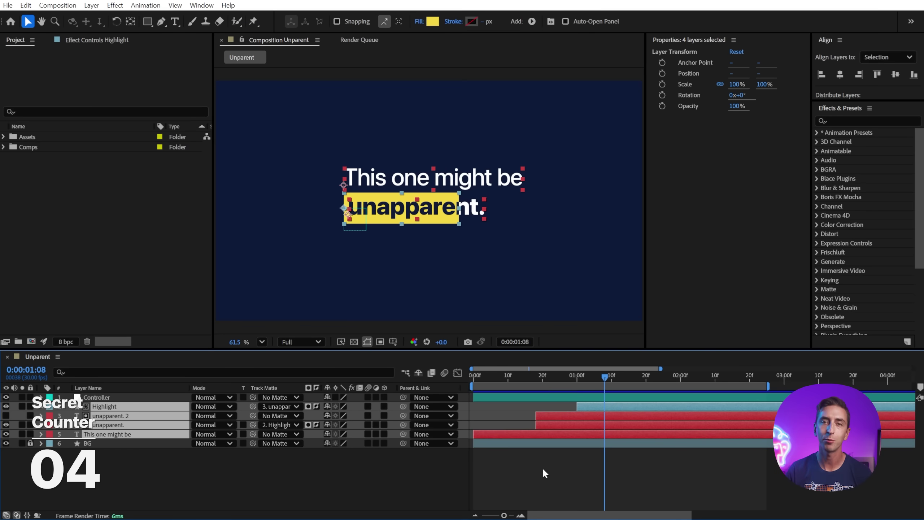
Step: Open a widened Review with Frame.io panel and load the YouTube beginners tutorial into it
{"action": "left_click", "coordinate": [543, 467]}
{"action": "key", "text": "space"}
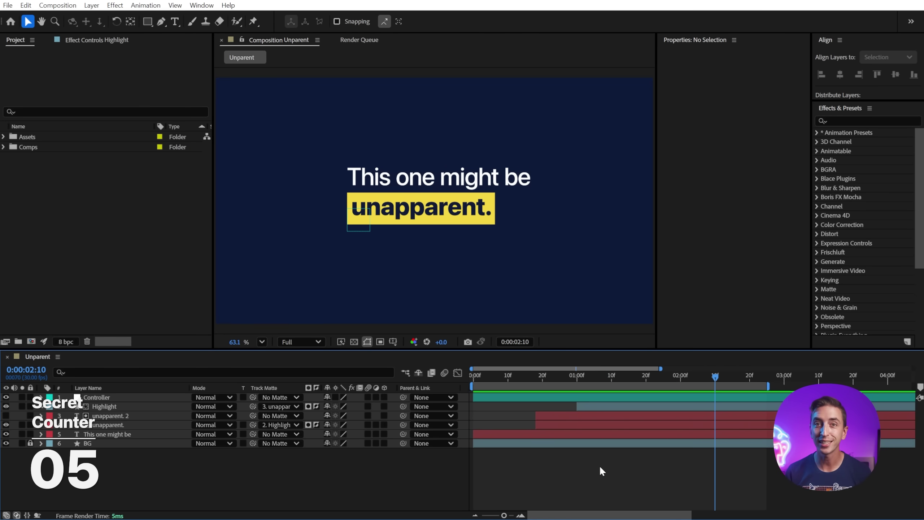
{"action": "left_click", "coordinate": [202, 6]}
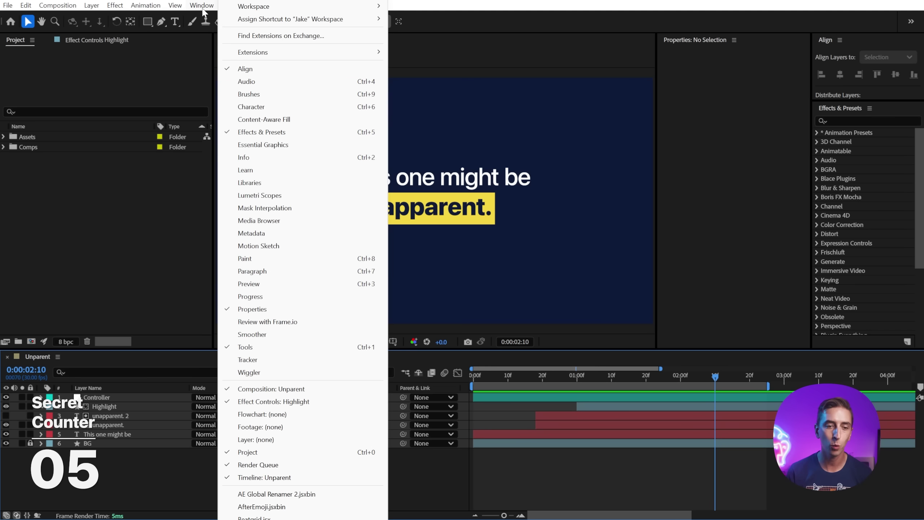
{"action": "left_click", "coordinate": [309, 321]}
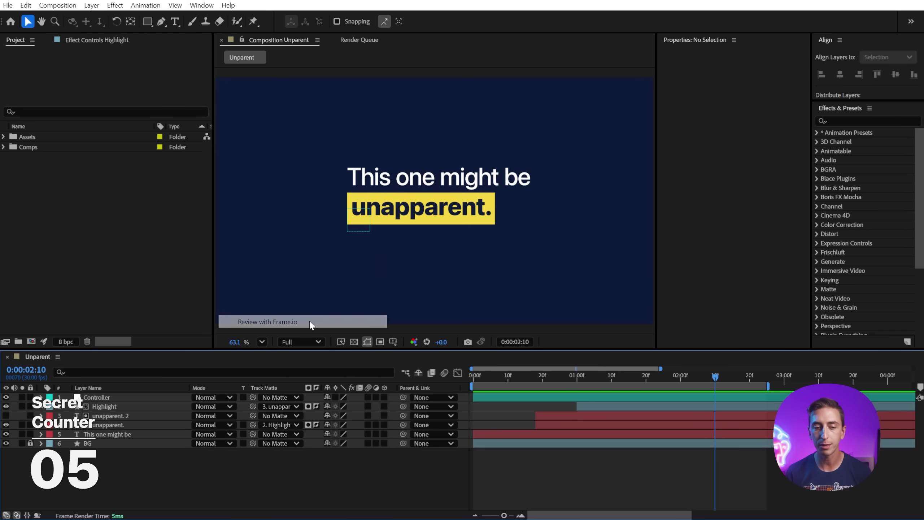
{"action": "left_click_drag", "start_coordinate": [656, 138], "coordinate": [449, 138]}
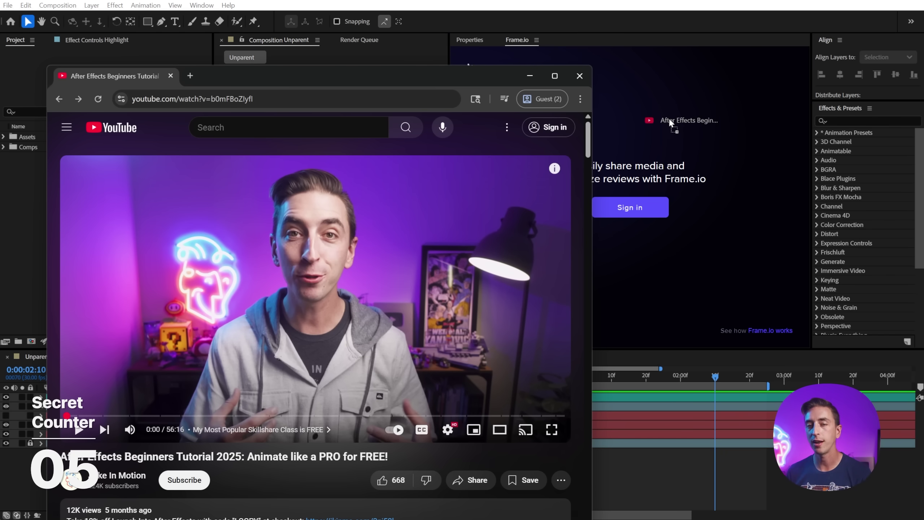
{"action": "left_click_drag", "start_coordinate": [669, 119], "coordinate": [668, 116]}
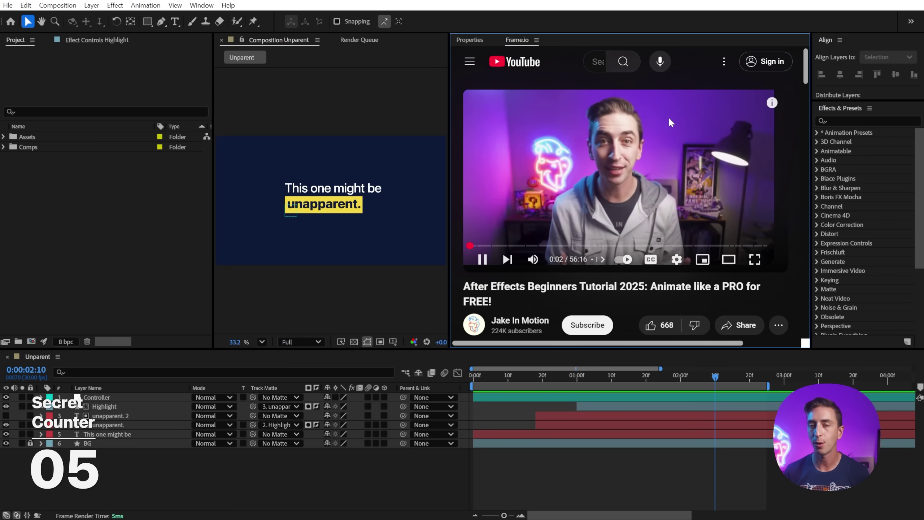
Step: Pause the video and compare the Animation, UI/UX and All In One bundle prices
{"action": "left_click", "coordinate": [484, 269]}
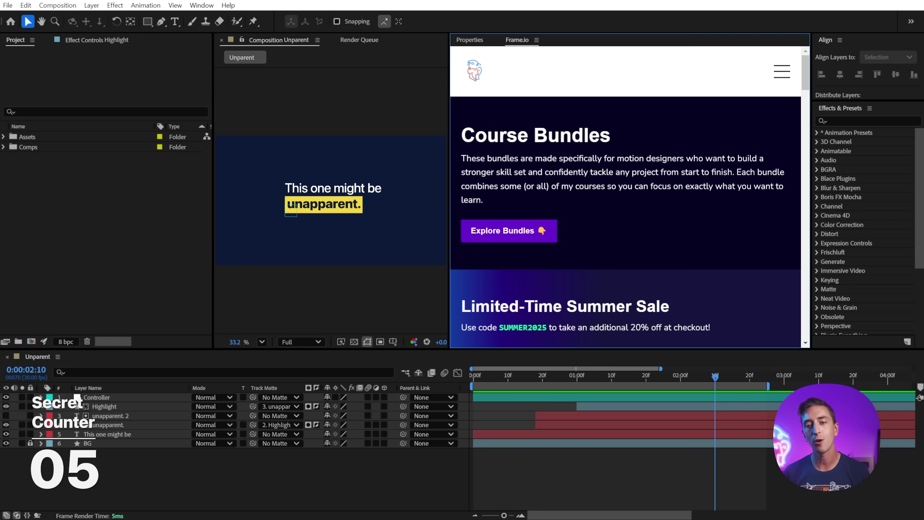
{"action": "scroll", "coordinate": [799, 117], "scroll_direction": "down", "scroll_amount": 6}
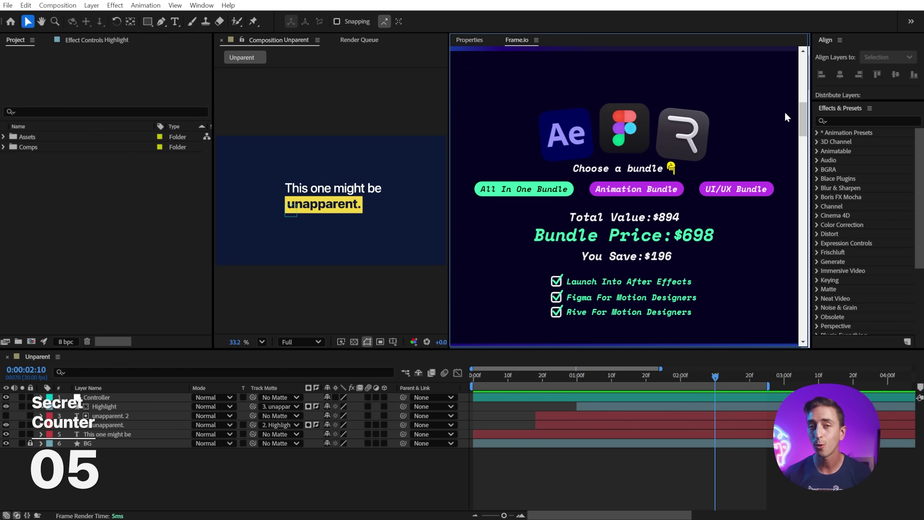
{"action": "left_click", "coordinate": [632, 192]}
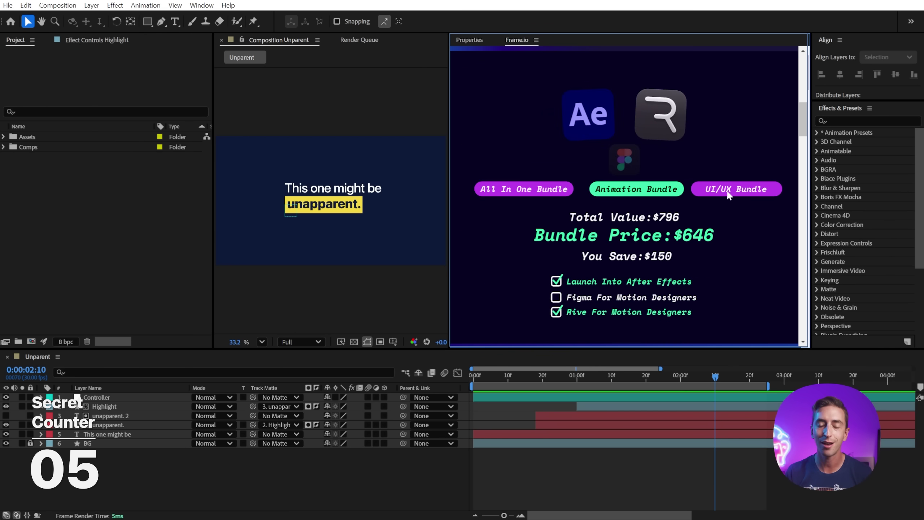
{"action": "left_click", "coordinate": [772, 188]}
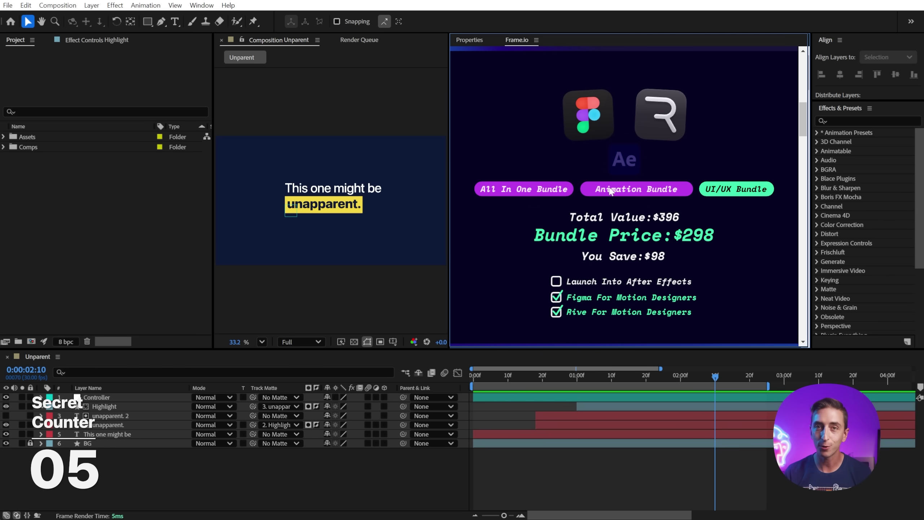
{"action": "left_click", "coordinate": [520, 189]}
{"action": "scroll", "coordinate": [706, 281], "scroll_direction": "up", "scroll_amount": 10}
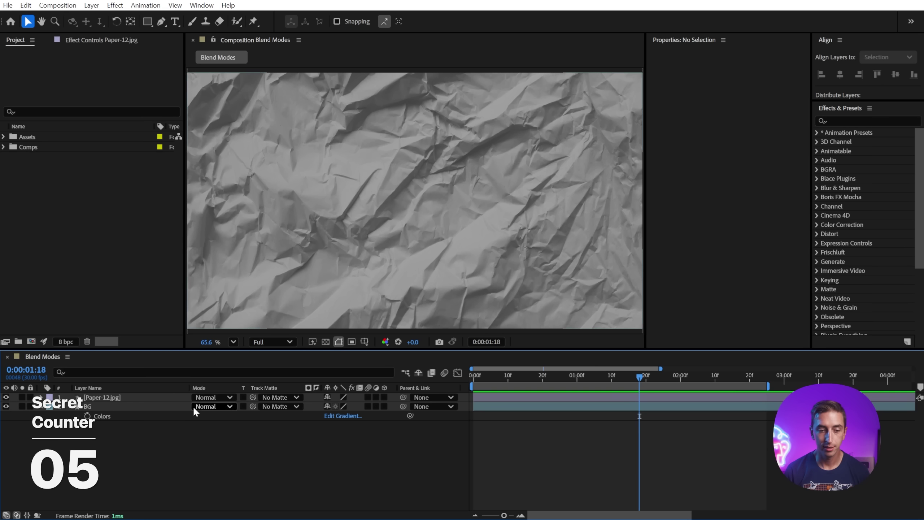
Step: Set Paper-12.jpg to Screen blend mode, then step forward through three more blend modes
{"action": "left_click", "coordinate": [213, 397]}
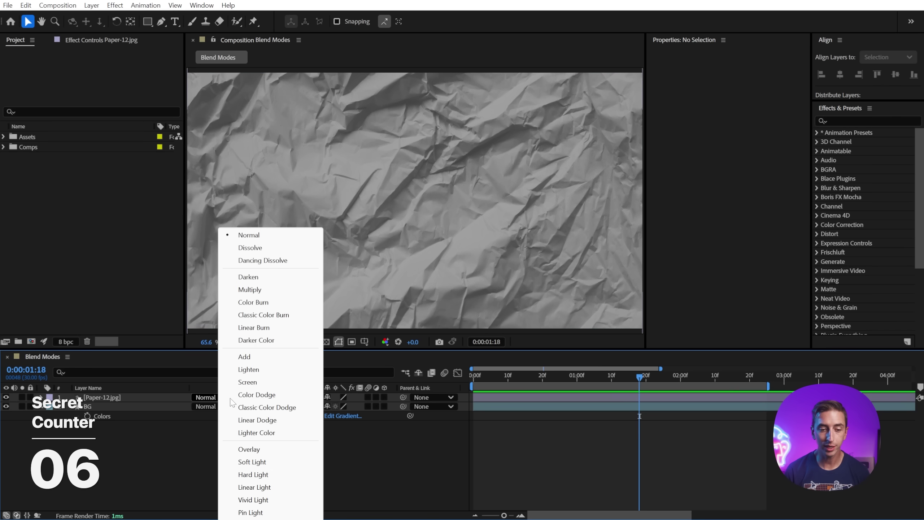
{"action": "left_click", "coordinate": [248, 382]}
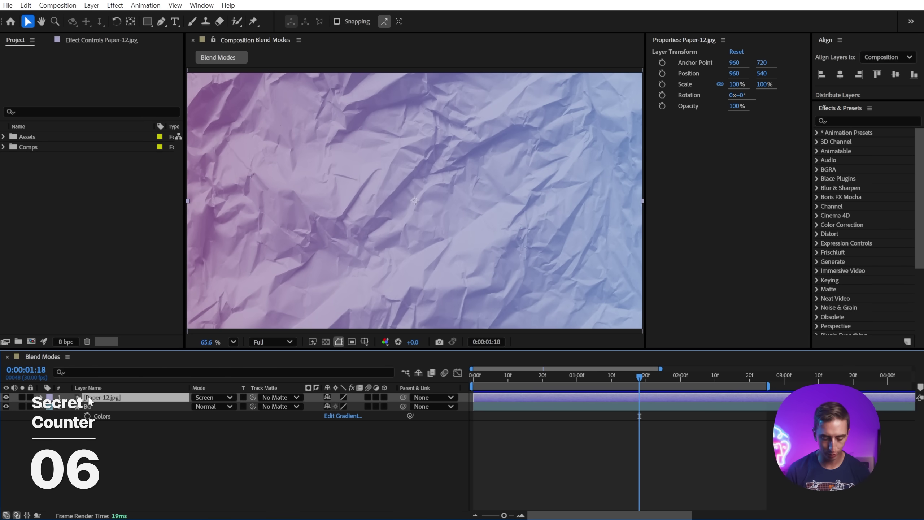
{"action": "key", "text": "shift+equal"}
{"action": "key", "text": "shift+equal"}
{"action": "key", "text": "shift+equal"}
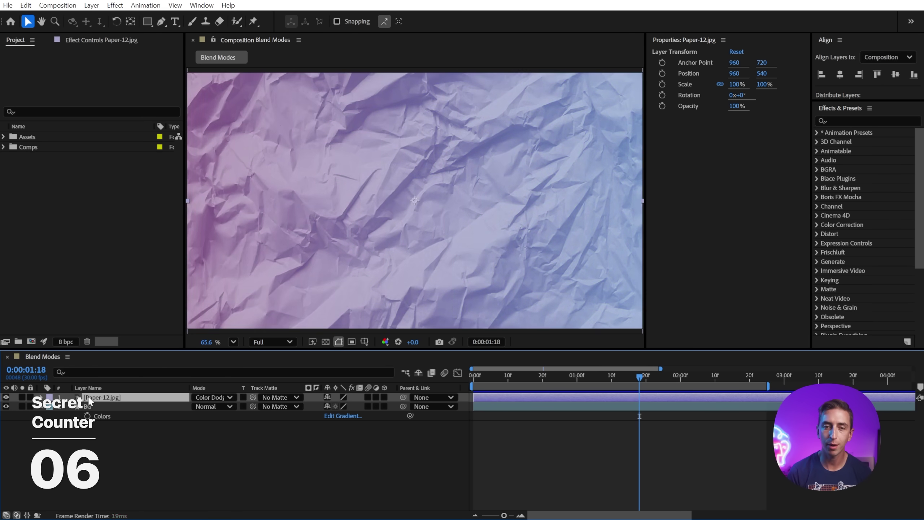
{"action": "key", "text": "shift+equal"}
{"action": "key", "text": "shift+equal"}
{"action": "key", "text": "shift+equal"}
{"action": "key", "text": "shift+equal"}
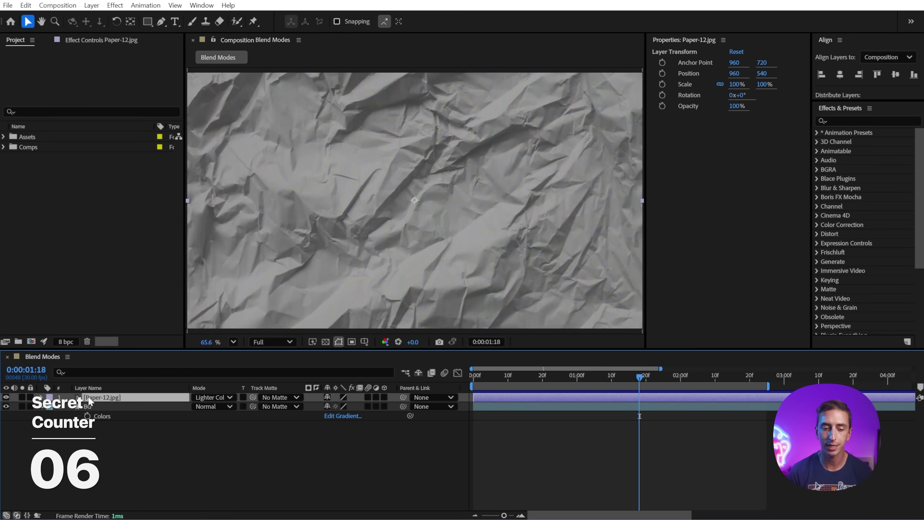
{"action": "key", "text": "shift+equal"}
{"action": "key", "text": "shift+equal"}
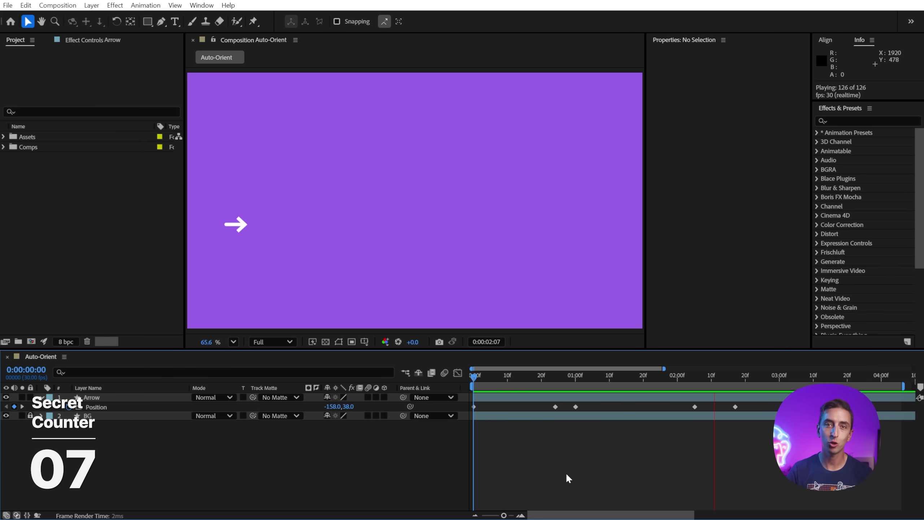
Step: Set the Arrow layer's Auto-Orient to Orient Along Path and preview it
{"action": "right_click", "coordinate": [568, 398]}
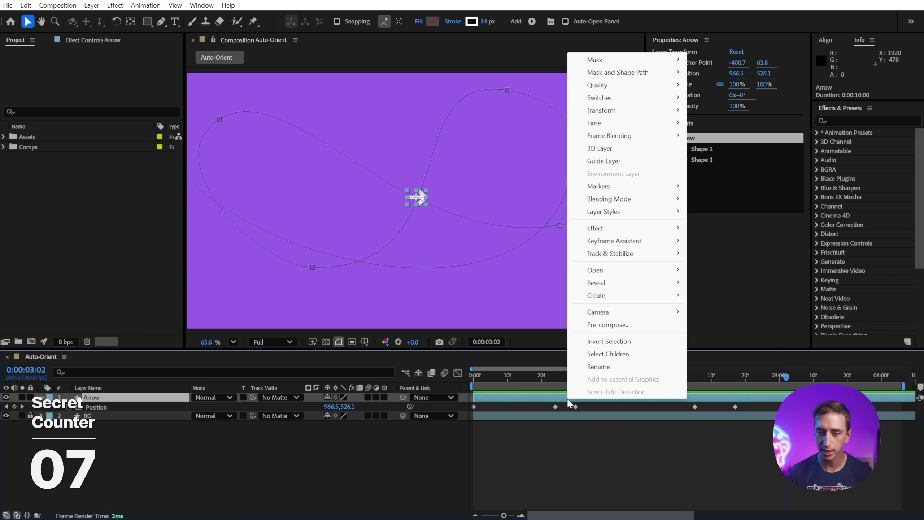
{"action": "mouse_move", "coordinate": [619, 110]}
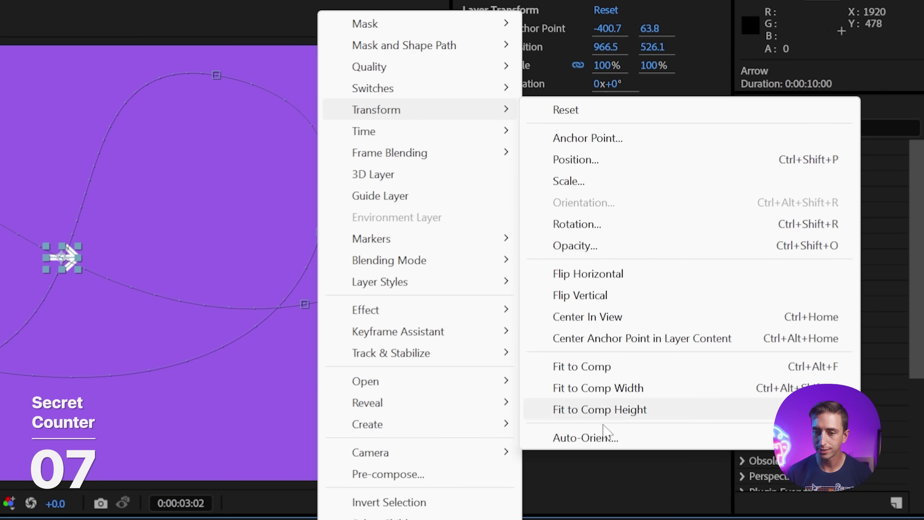
{"action": "left_click", "coordinate": [603, 439]}
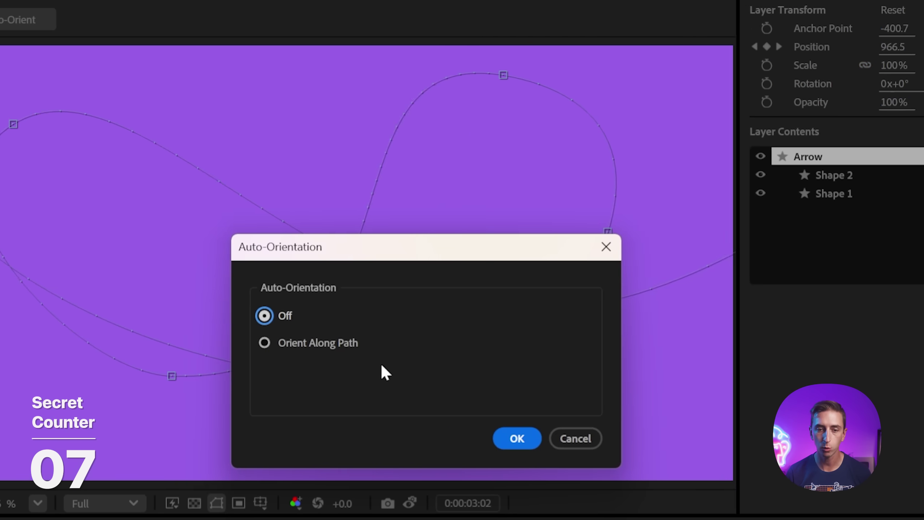
{"action": "left_click", "coordinate": [418, 344]}
{"action": "left_click", "coordinate": [630, 438]}
{"action": "key", "text": "space"}
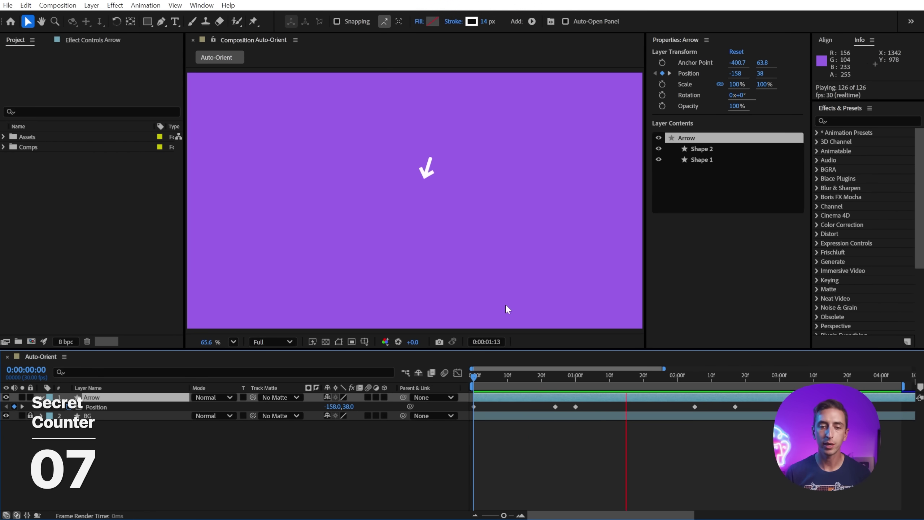
{"action": "key", "text": "space"}
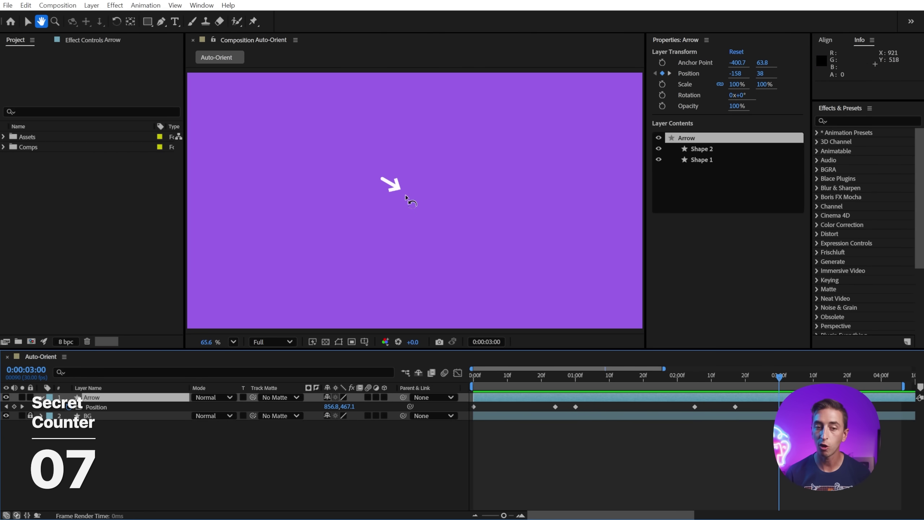
Step: Adjust the arrow's rotation relative to its path and scrub back to review it
{"action": "key", "text": "w"}
{"action": "left_click_drag", "start_coordinate": [392, 186], "coordinate": [387, 197]}
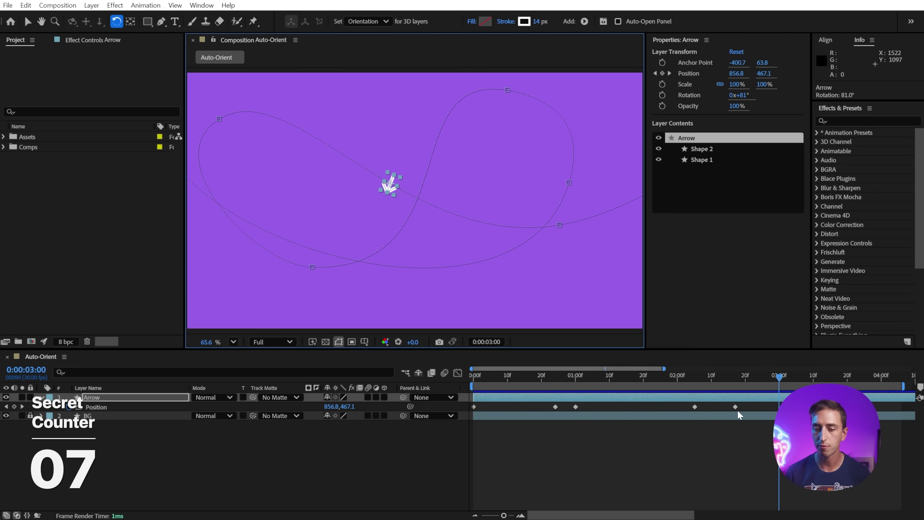
{"action": "left_click_drag", "start_coordinate": [779, 375], "coordinate": [715, 366]}
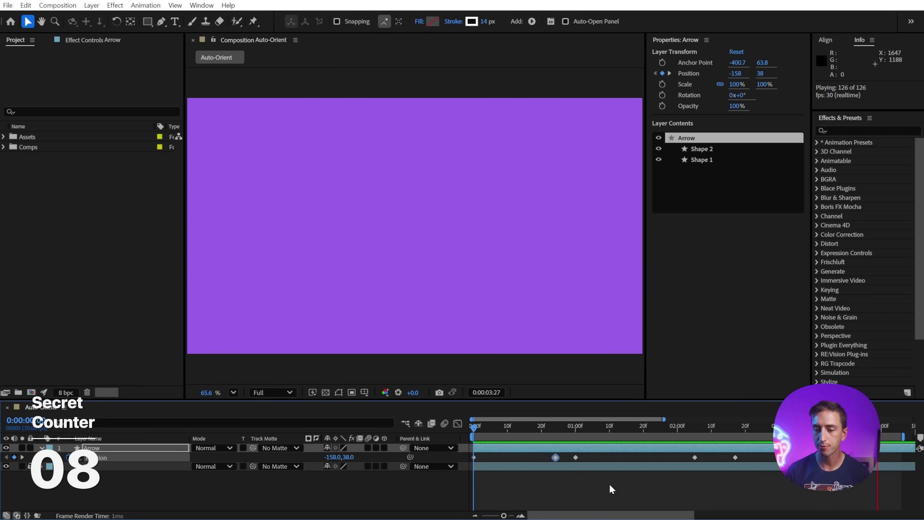
Step: Make the Arrow's Position keyframe rove across time and test it by moving neighbouring keyframes
{"action": "key", "text": "space"}
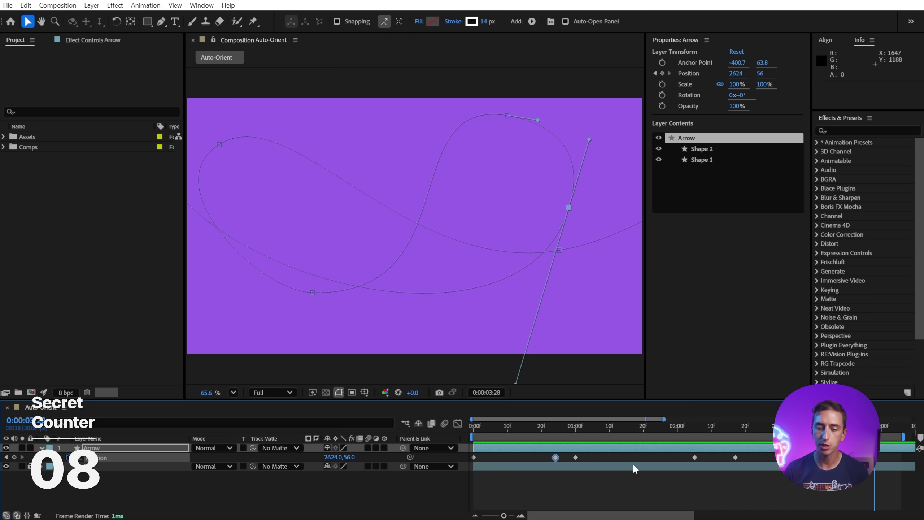
{"action": "left_click_drag", "start_coordinate": [514, 426], "coordinate": [517, 233]}
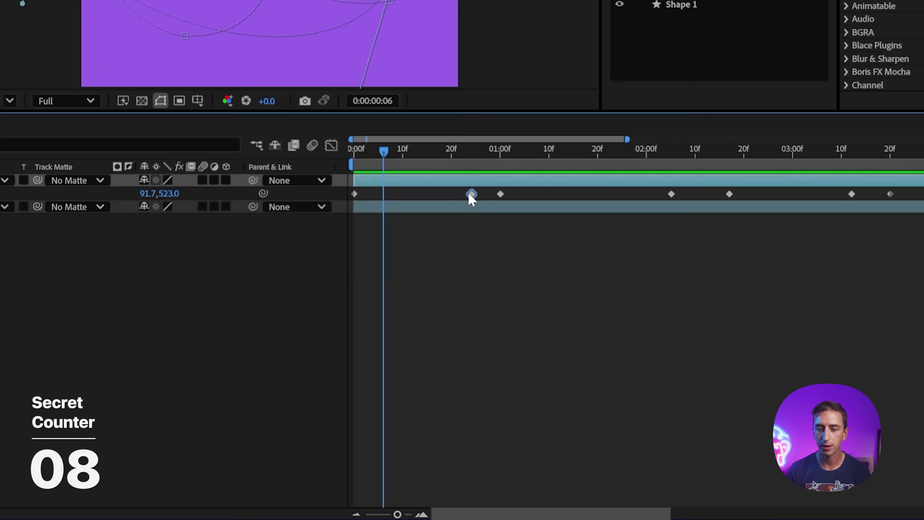
{"action": "right_click", "coordinate": [556, 292]}
{"action": "left_click", "coordinate": [442, 366]}
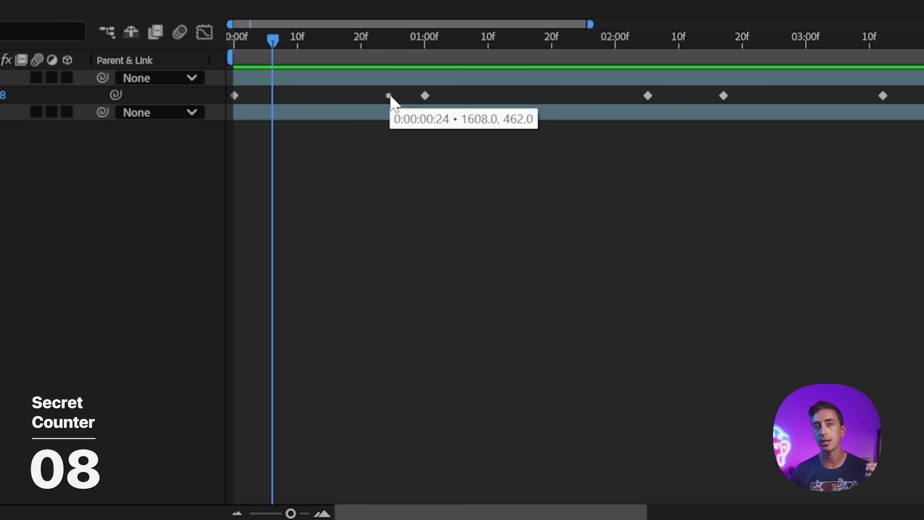
{"action": "left_click_drag", "start_coordinate": [423, 96], "coordinate": [349, 96]}
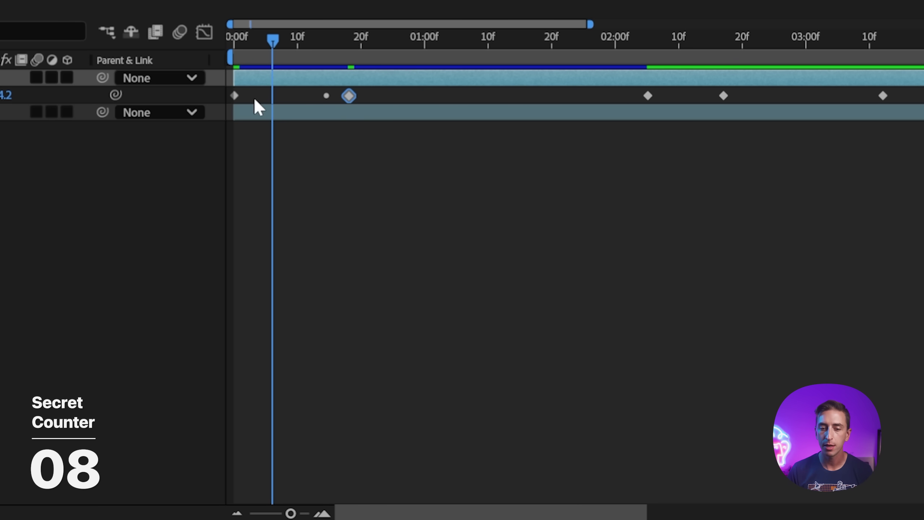
{"action": "key", "text": "ctrl+z"}
{"action": "left_click_drag", "start_coordinate": [234, 96], "coordinate": [250, 110]}
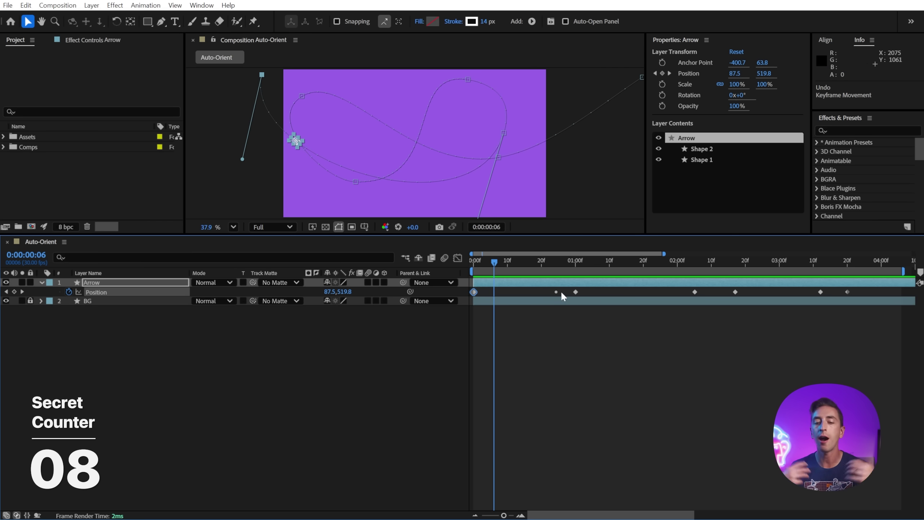
Step: Ease the Position speed into the one-second keyframe in the speed graph and preview
{"action": "left_click", "coordinate": [457, 258]}
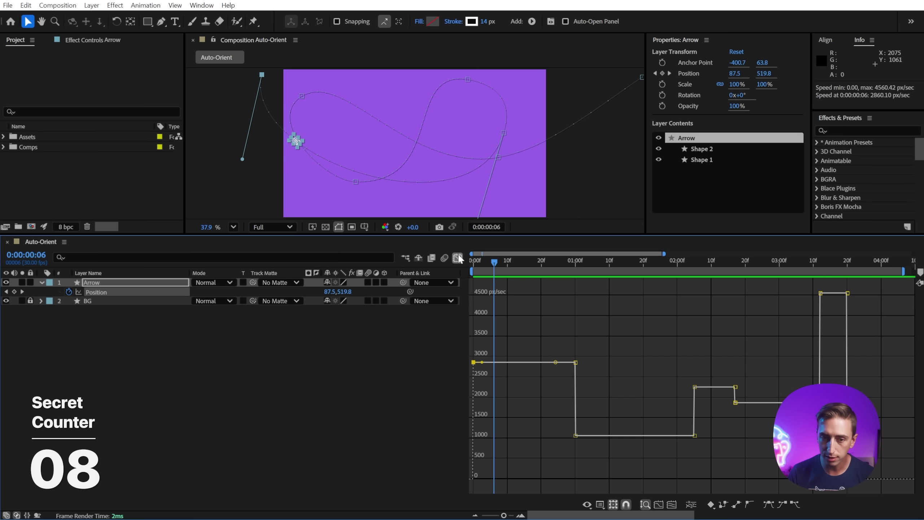
{"action": "left_click_drag", "start_coordinate": [576, 362], "coordinate": [576, 385]}
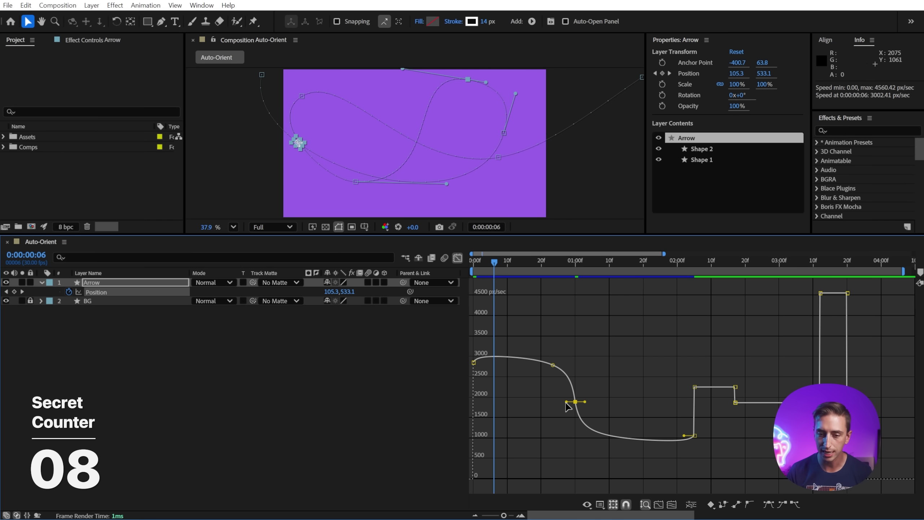
{"action": "left_click_drag", "start_coordinate": [567, 406], "coordinate": [531, 430]}
{"action": "key", "text": "Home"}
{"action": "key", "text": "space"}
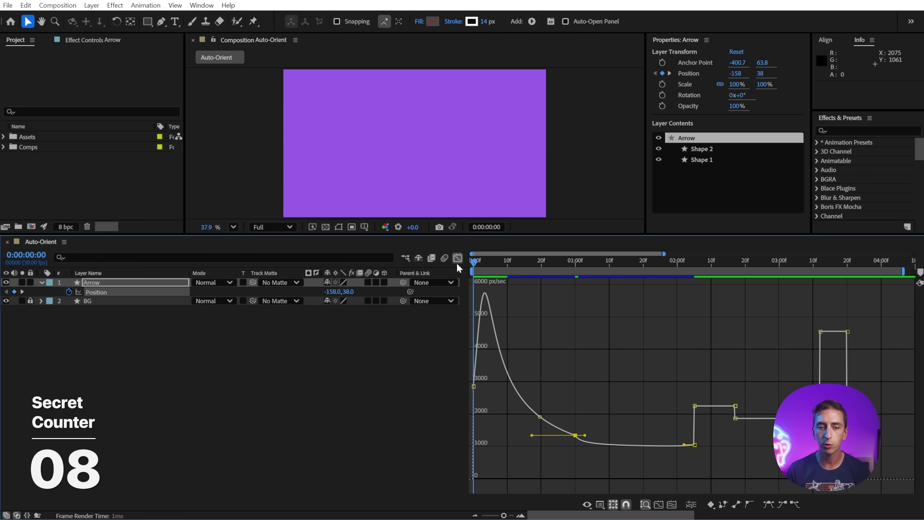
{"action": "key", "text": "space"}
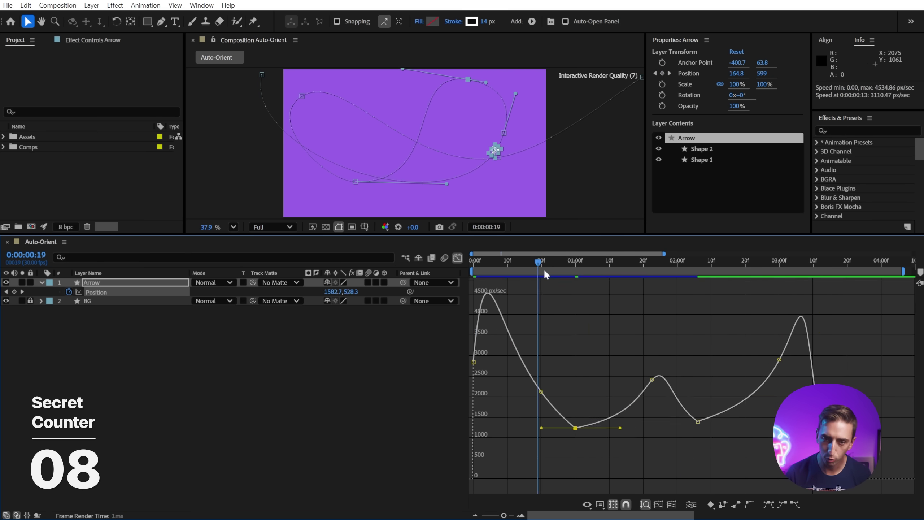
Step: Return to the start and switch the timeline from the speed graph back to keyframes
{"action": "left_click_drag", "start_coordinate": [529, 233], "coordinate": [529, 347]}
{"action": "key", "text": "Home"}
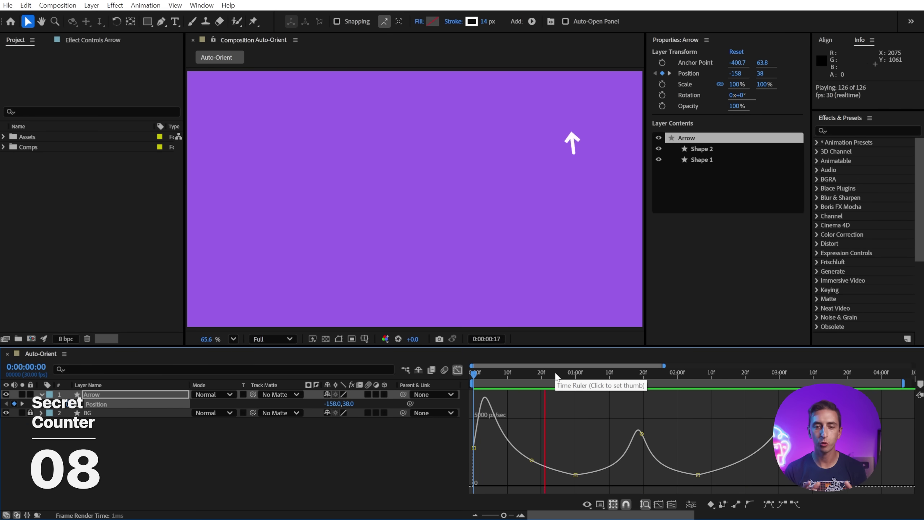
{"action": "key", "text": "shift+F3"}
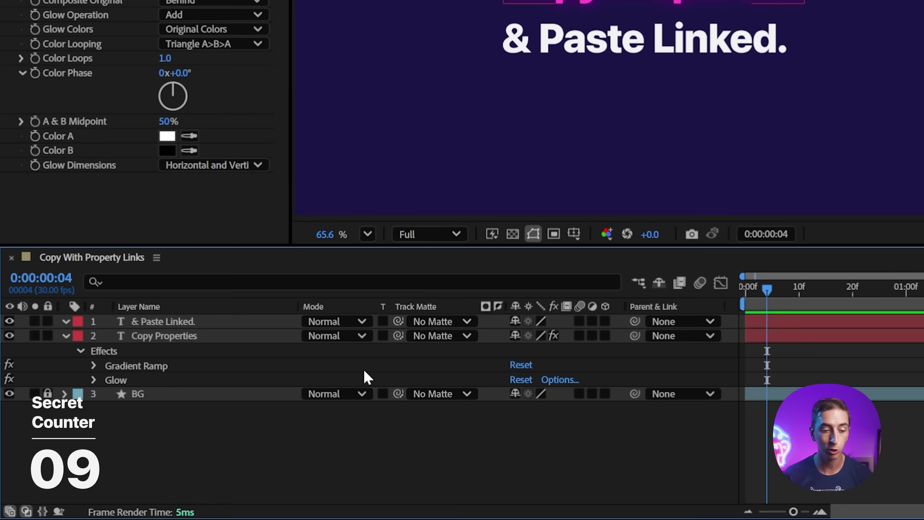
Step: Copy Gradient Ramp and Glow with property links and paste them onto '& Paste Linked.'
{"action": "left_click_drag", "start_coordinate": [75, 423], "coordinate": [78, 425]}
{"action": "left_click", "coordinate": [175, 368], "text": "shift"}
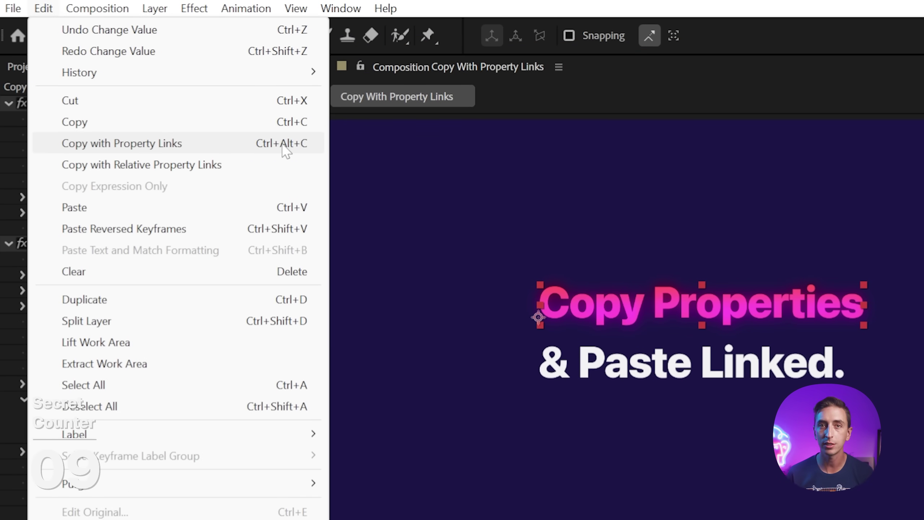
{"action": "left_click", "coordinate": [287, 151]}
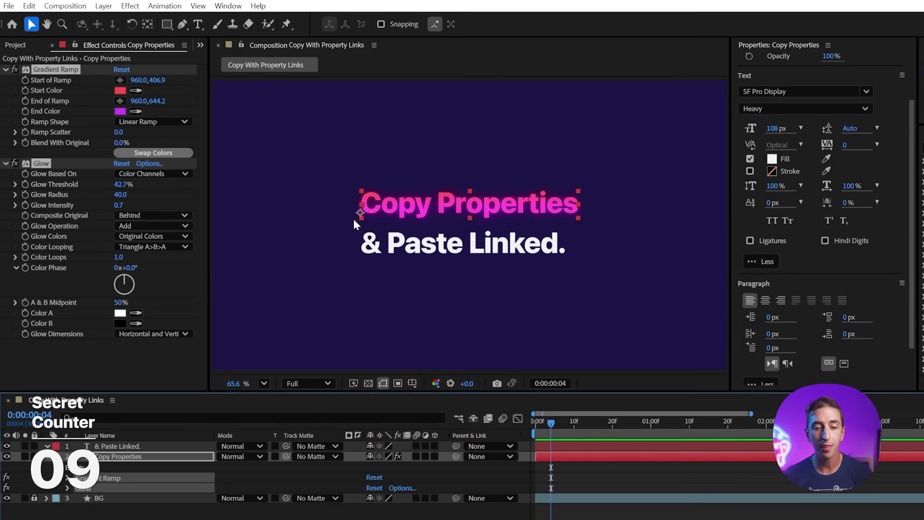
{"action": "left_click", "coordinate": [553, 362]}
{"action": "key", "text": "ctrl+v"}
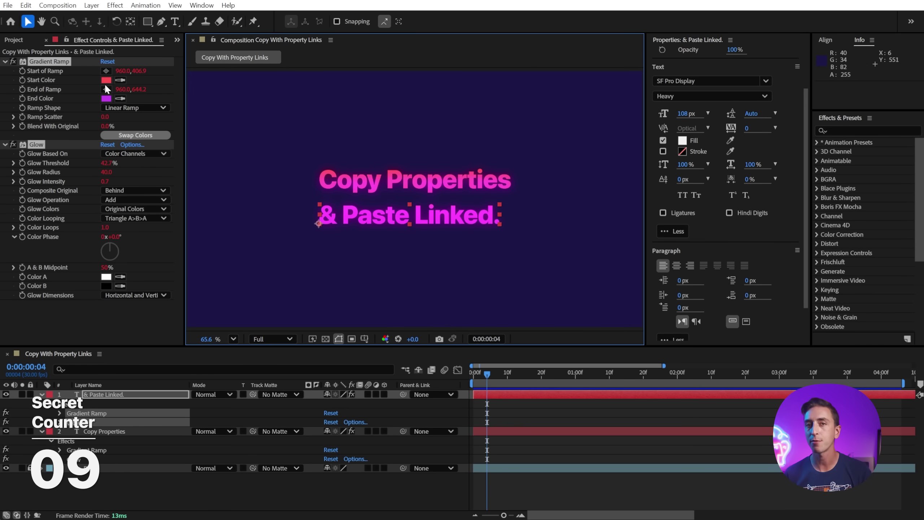
Step: On the Copy Properties layer, raise Glow Intensity from 0.7 to 1.2
{"action": "left_click", "coordinate": [102, 434]}
{"action": "left_click", "coordinate": [51, 62]}
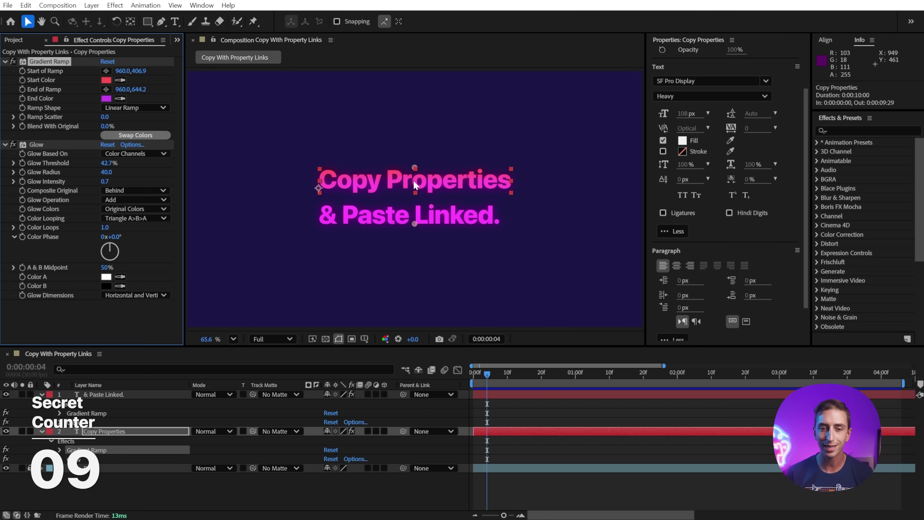
{"action": "left_click_drag", "start_coordinate": [415, 168], "coordinate": [418, 142]}
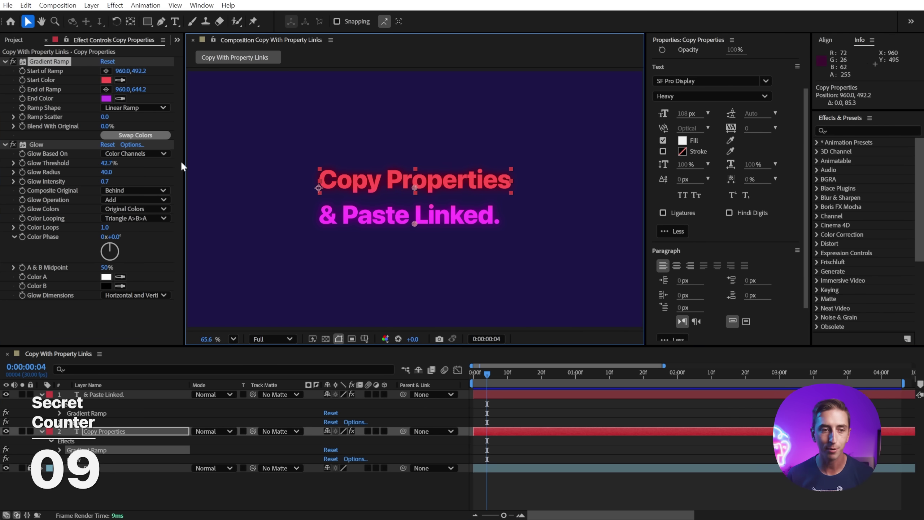
{"action": "key", "text": "ctrl+z"}
{"action": "left_click", "coordinate": [114, 183]}
{"action": "left_click_drag", "start_coordinate": [113, 181], "coordinate": [98, 163]}
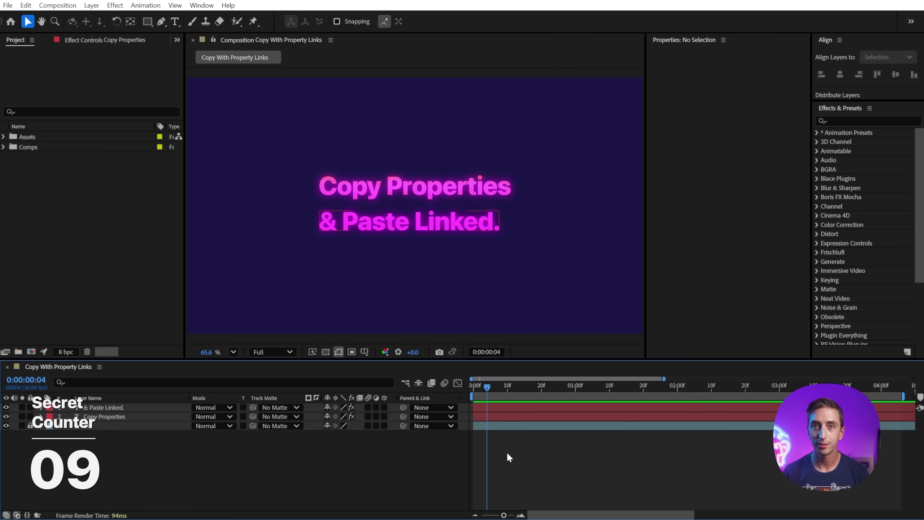
Step: Show the '& Paste Linked.' expressions that tie its Gradient Ramp and Glow to Copy Properties
{"action": "key", "text": "e"}
{"action": "key", "text": "e"}
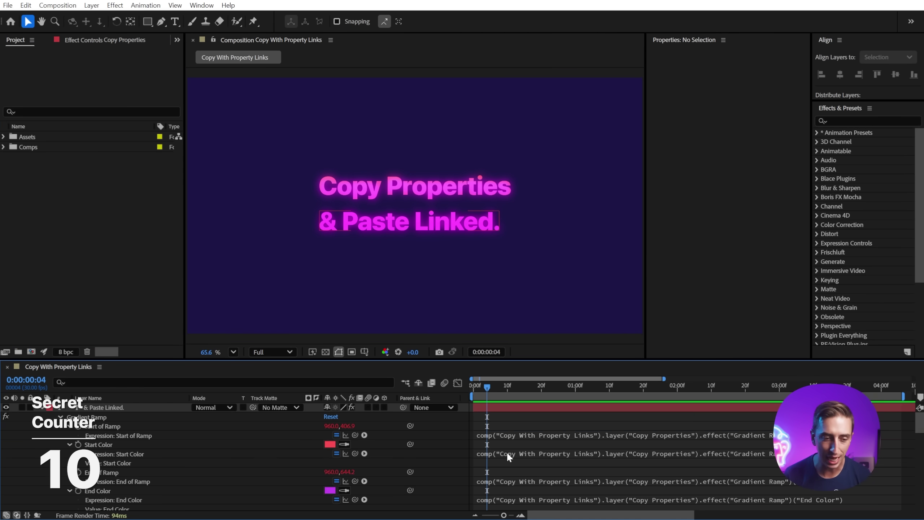
{"action": "scroll", "coordinate": [509, 457], "scroll_direction": "down", "scroll_amount": 10}
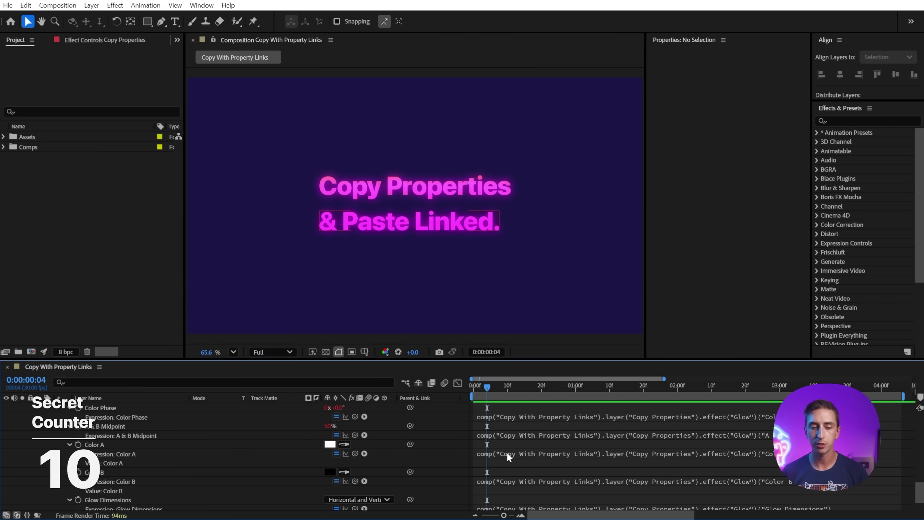
{"action": "scroll", "coordinate": [508, 457], "scroll_direction": "up", "scroll_amount": 10}
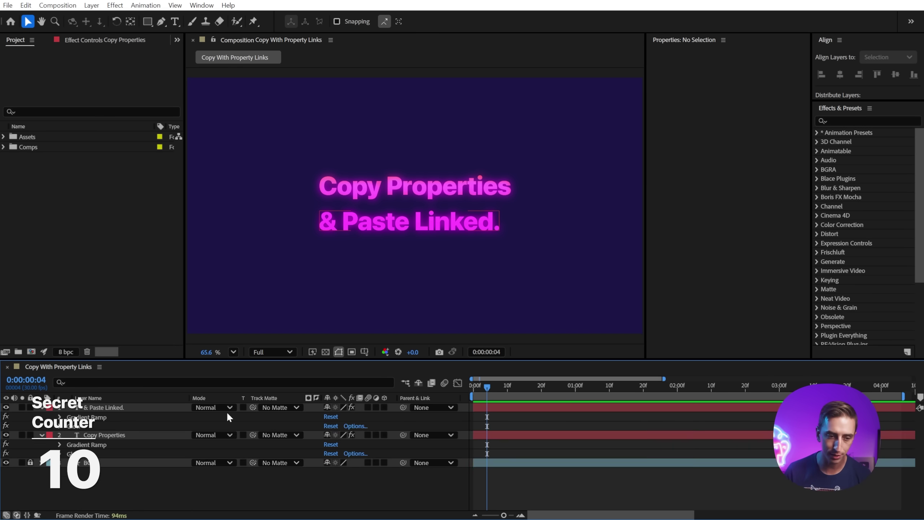
{"action": "left_click", "coordinate": [104, 416]}
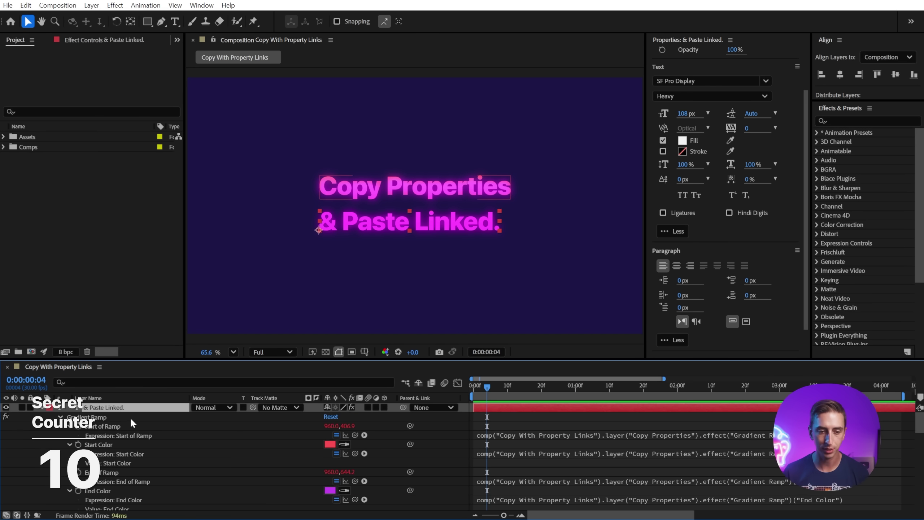
{"action": "scroll", "coordinate": [131, 422], "scroll_direction": "down", "scroll_amount": 4}
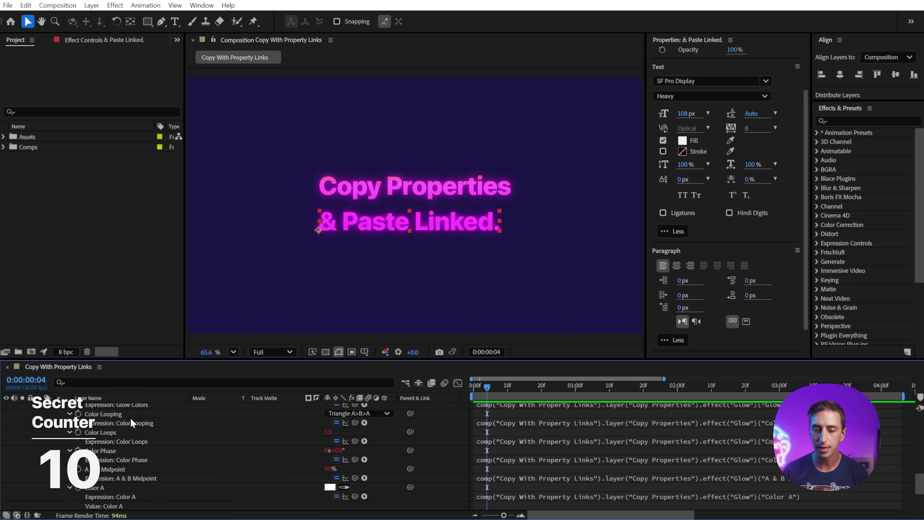
{"action": "scroll", "coordinate": [132, 423], "scroll_direction": "up", "scroll_amount": 3}
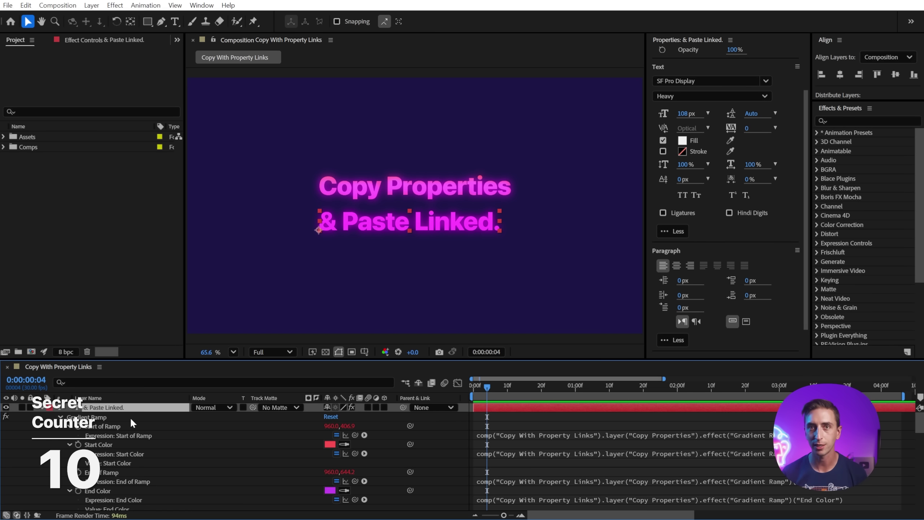
{"action": "left_click", "coordinate": [502, 435]}
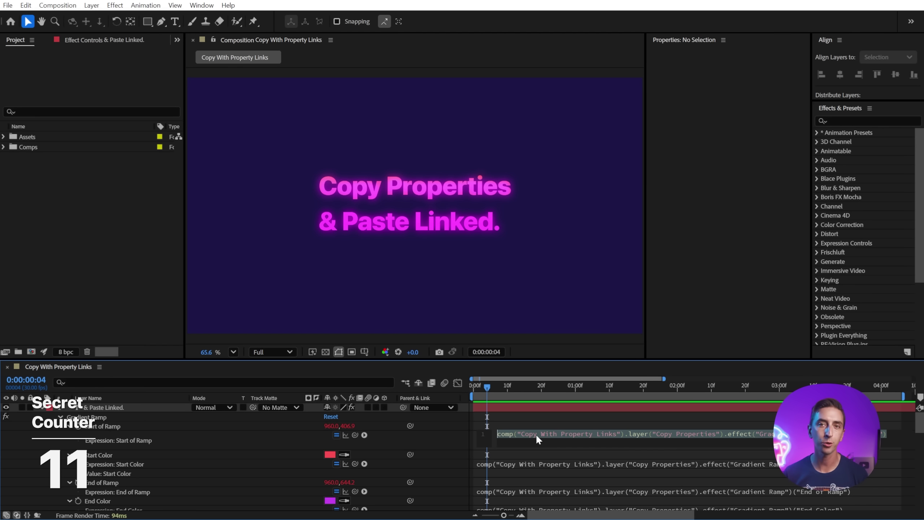
{"action": "scroll", "coordinate": [538, 439], "scroll_direction": "up", "scroll_amount": 4}
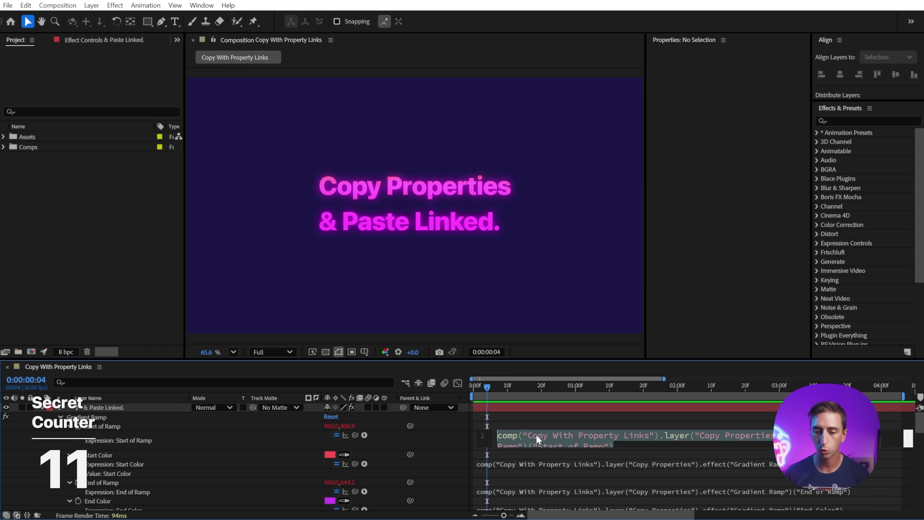
{"action": "scroll", "coordinate": [538, 439], "scroll_direction": "up", "scroll_amount": 2}
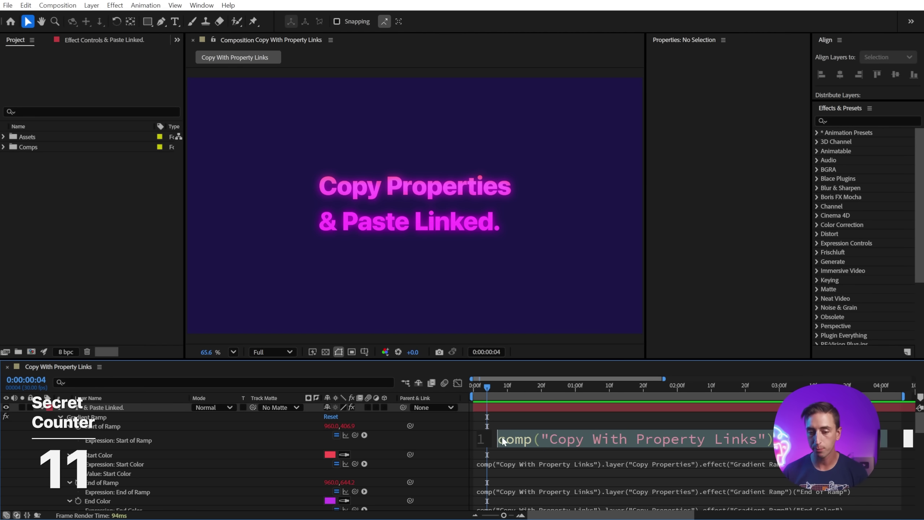
{"action": "left_click", "coordinate": [411, 447]}
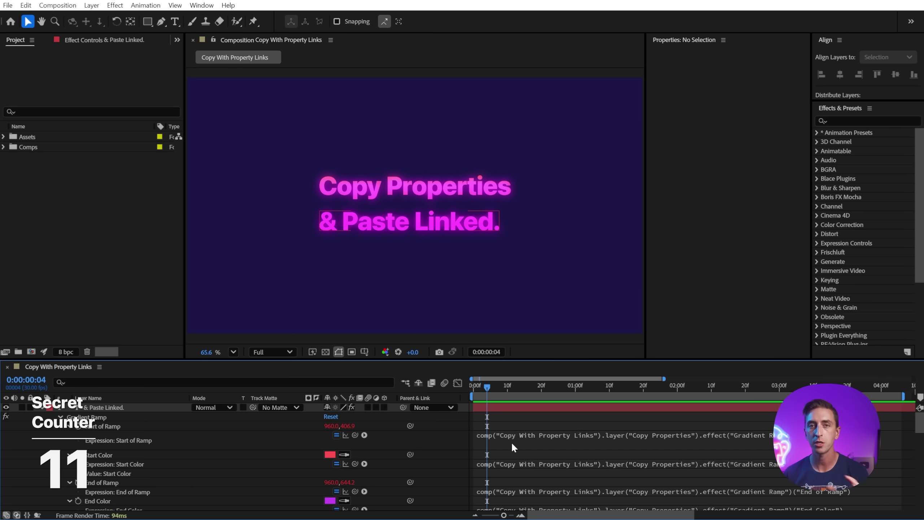
{"action": "left_click", "coordinate": [527, 444]}
{"action": "left_click", "coordinate": [403, 445]}
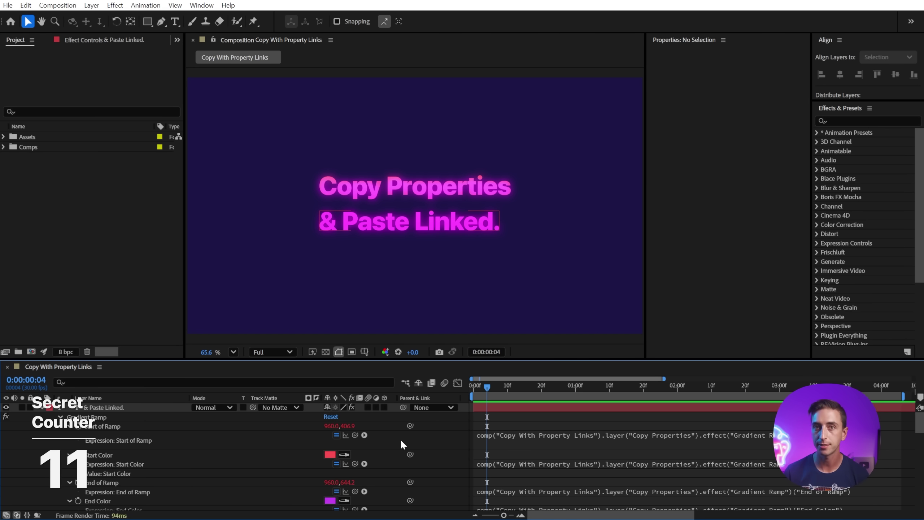
Step: In Scripting & Expressions preferences, set editor font size 24 and the Down N' Away theme
{"action": "left_click", "coordinate": [25, 5]}
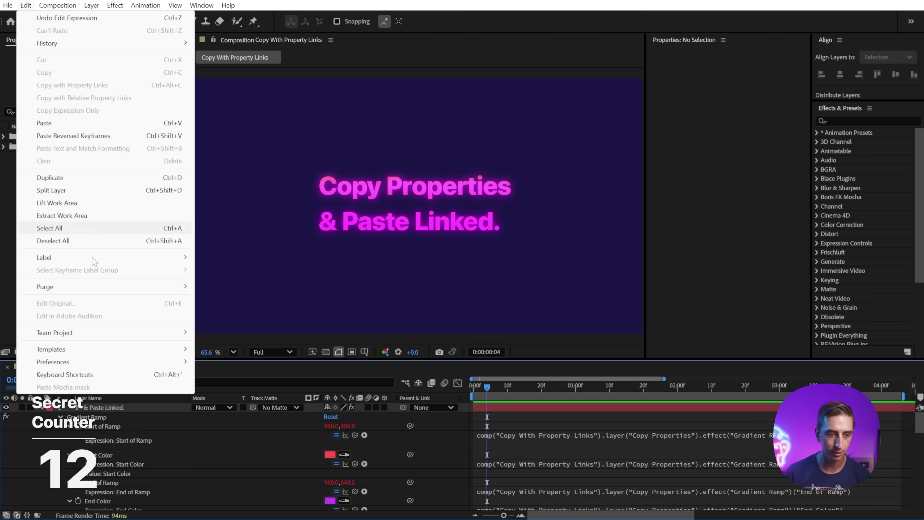
{"action": "mouse_move", "coordinate": [106, 362]}
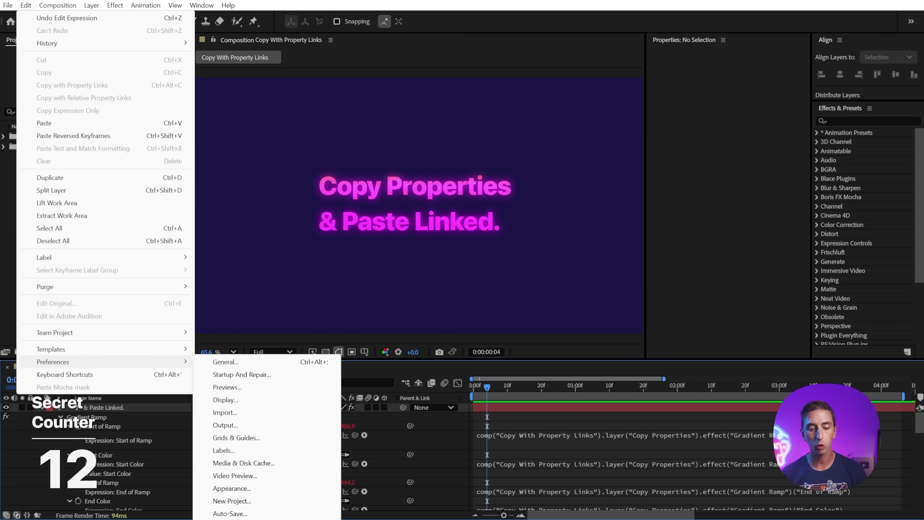
{"action": "key", "text": "Escape"}
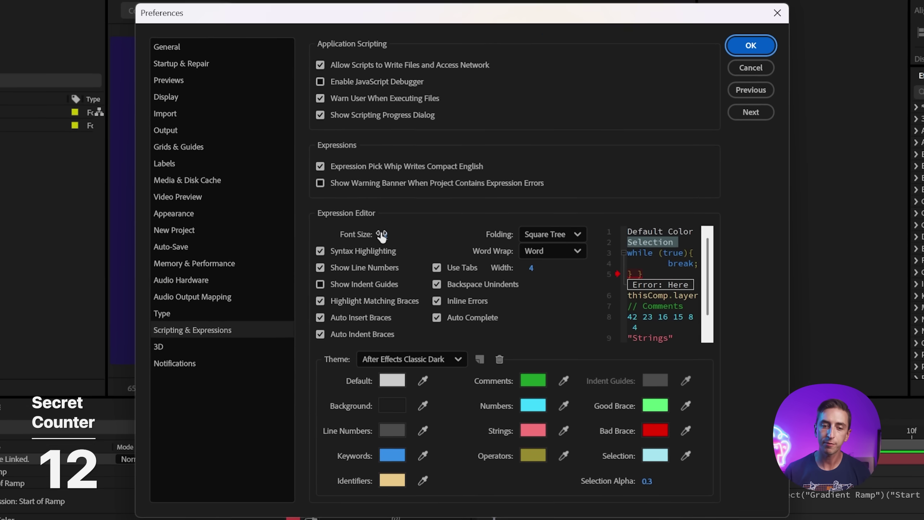
{"action": "left_click", "coordinate": [399, 231]}
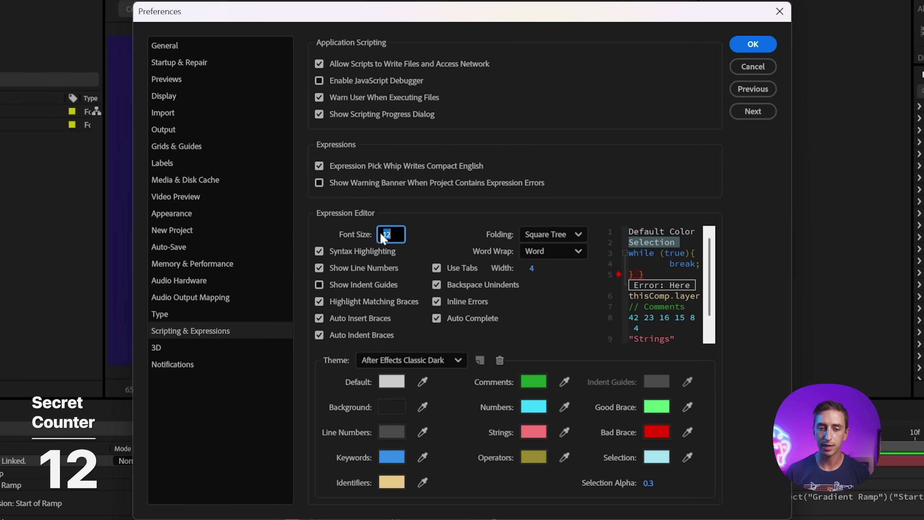
{"action": "type", "text": "24"}
{"action": "key", "text": "Return"}
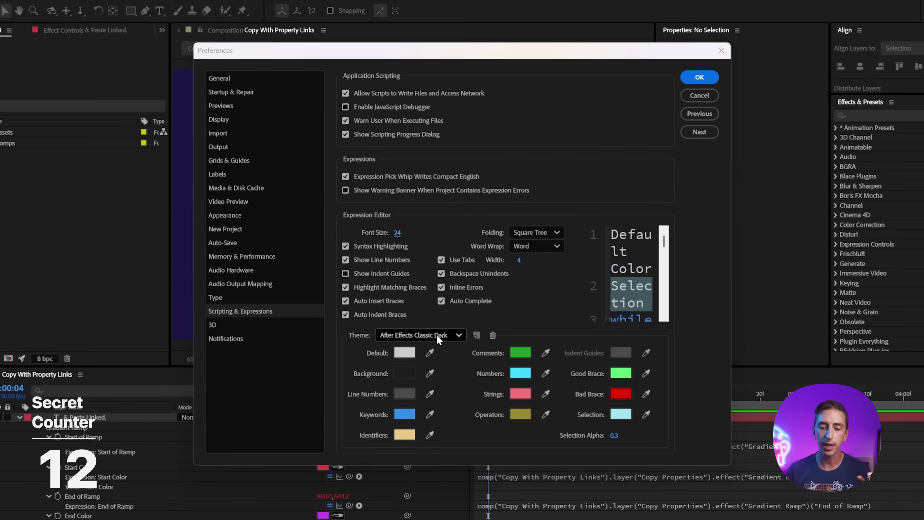
{"action": "left_click", "coordinate": [431, 360]}
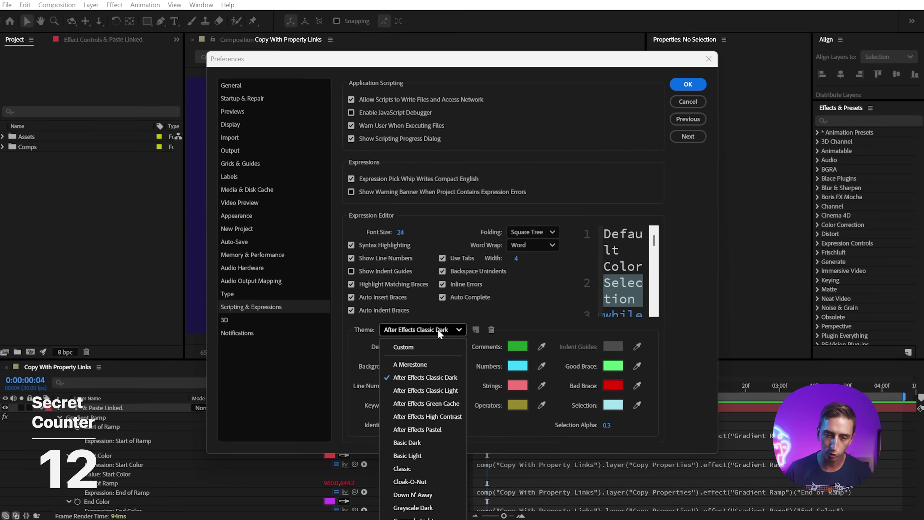
{"action": "left_click", "coordinate": [430, 492]}
{"action": "left_click", "coordinate": [687, 85]}
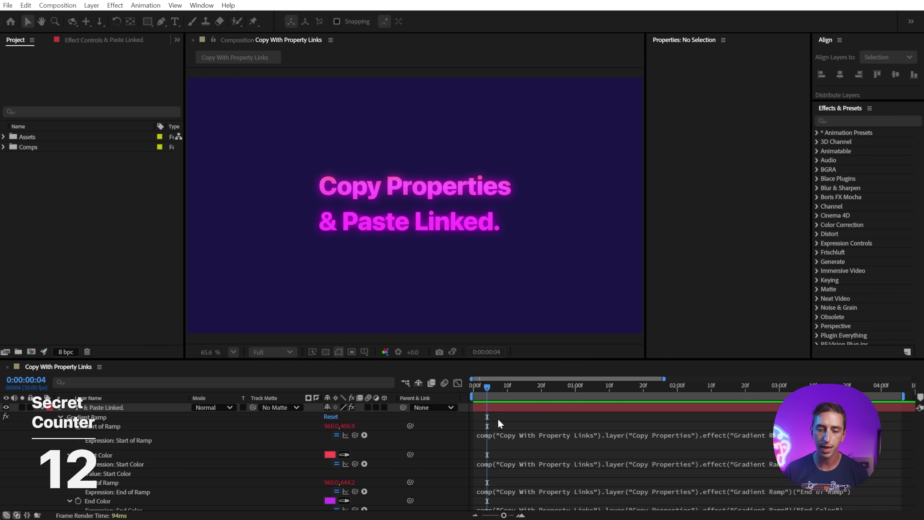
Step: Set Fractal Noise Contrast to 1230 and scrub the rectangle's Roundness up to 1180
{"action": "left_click", "coordinate": [504, 447]}
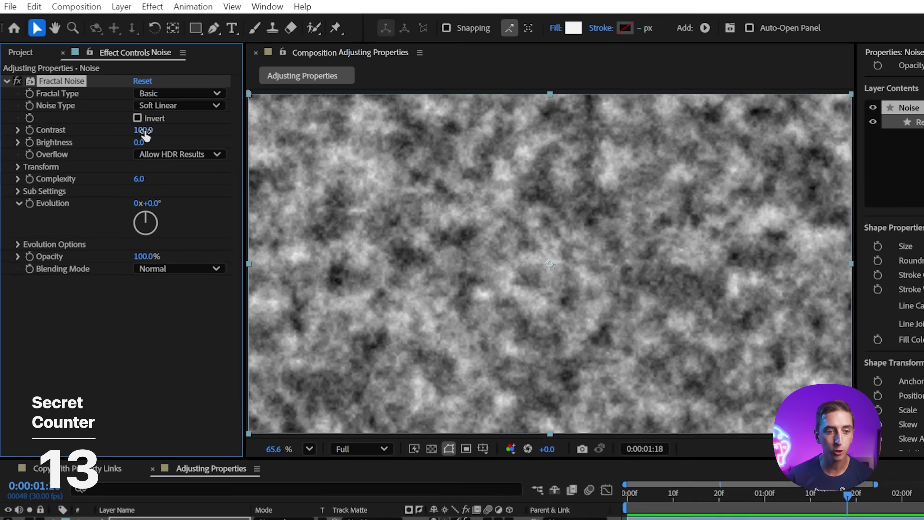
{"action": "left_click_drag", "start_coordinate": [146, 135], "coordinate": [49, 157]}
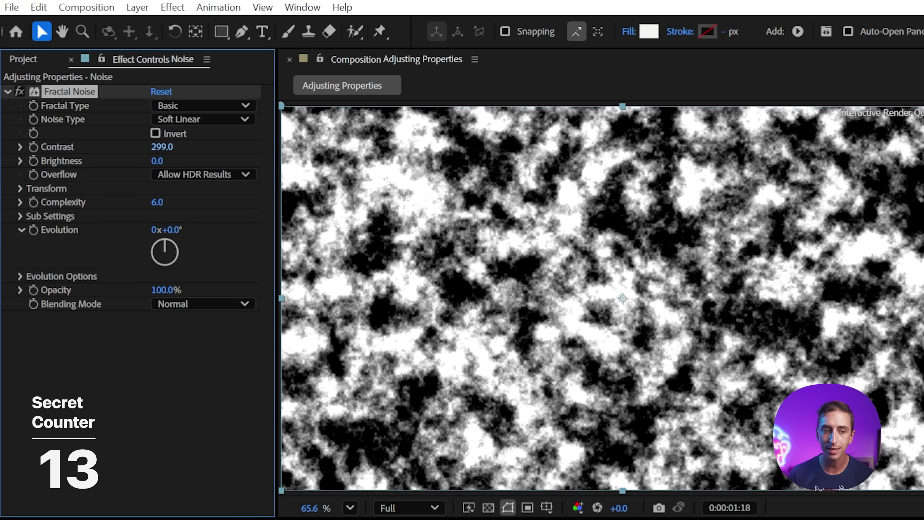
{"action": "left_click_drag", "start_coordinate": [40, 242], "coordinate": [205, 187]}
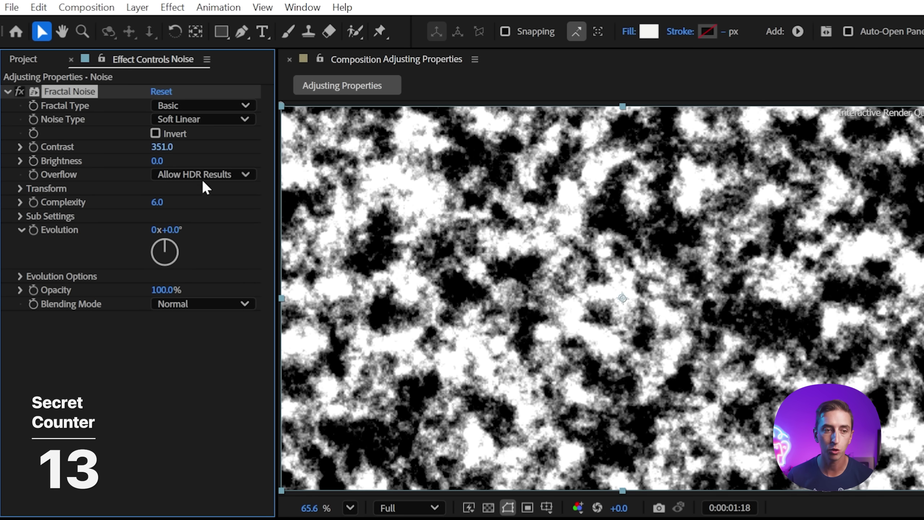
{"action": "left_click", "coordinate": [156, 146]}
{"action": "type", "text": "1230"}
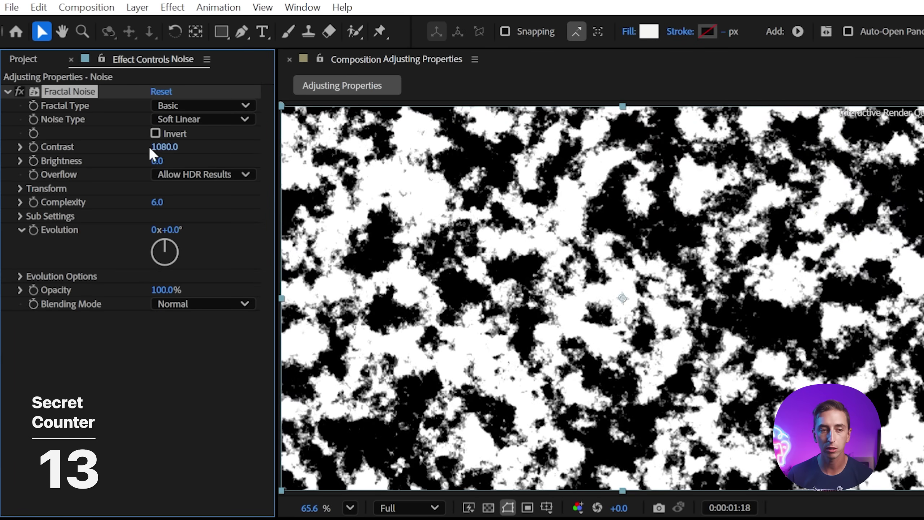
{"action": "key", "text": "Return"}
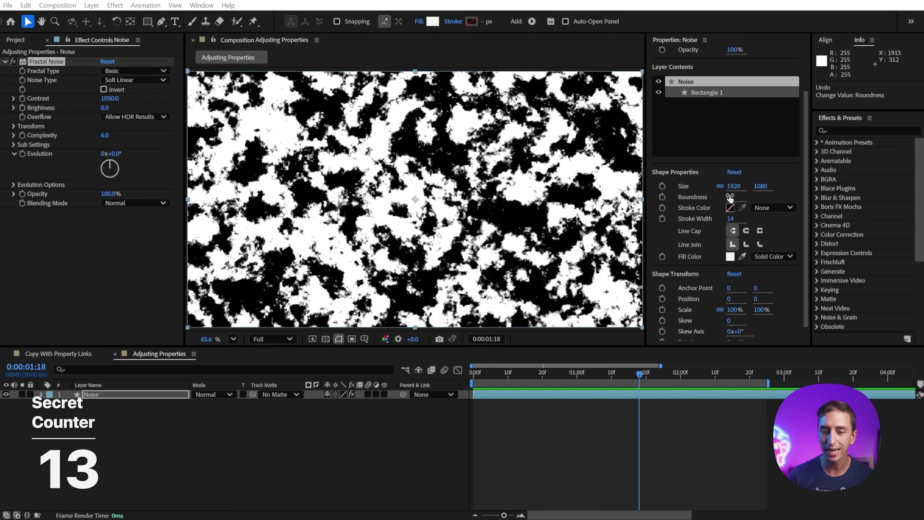
{"action": "left_click_drag", "start_coordinate": [729, 196], "coordinate": [769, 197]}
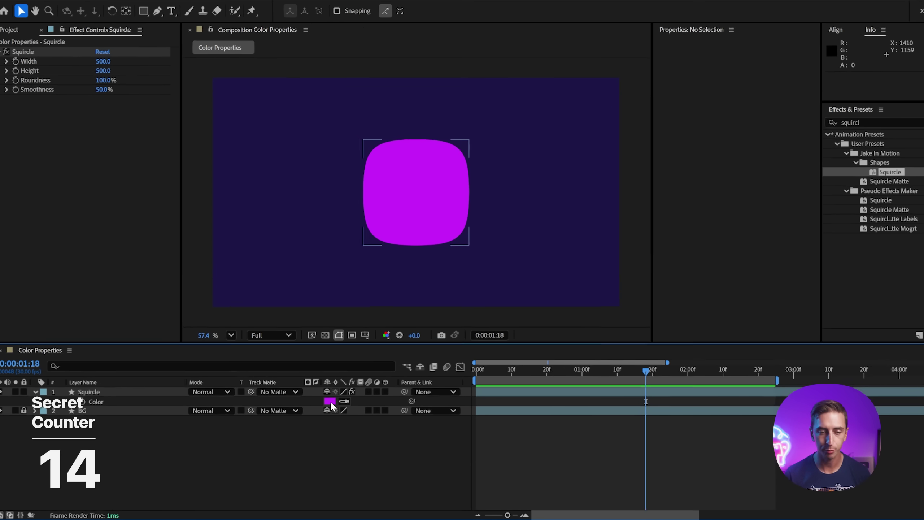
Step: Use the Color eyedropper to recolour the squircle to muted pink (R 172, G 134, B 130)
{"action": "left_click", "coordinate": [344, 402]}
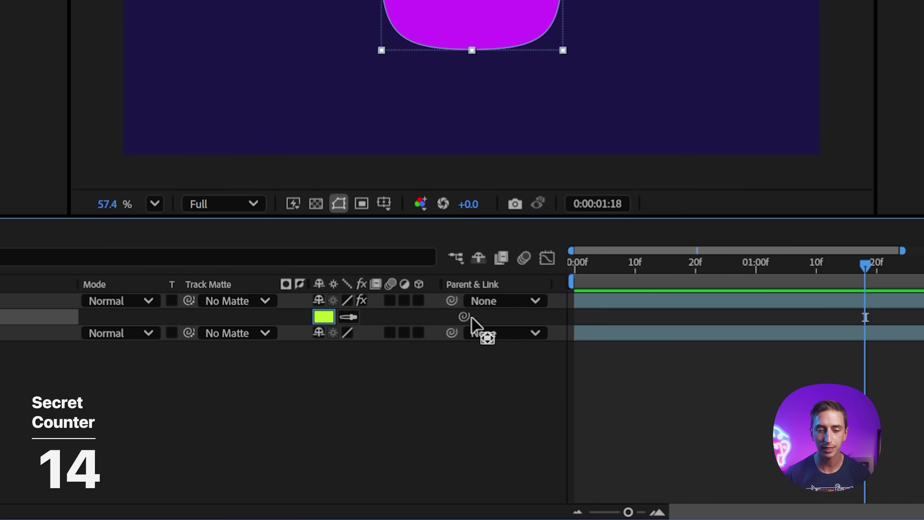
{"action": "left_click", "coordinate": [174, 326]}
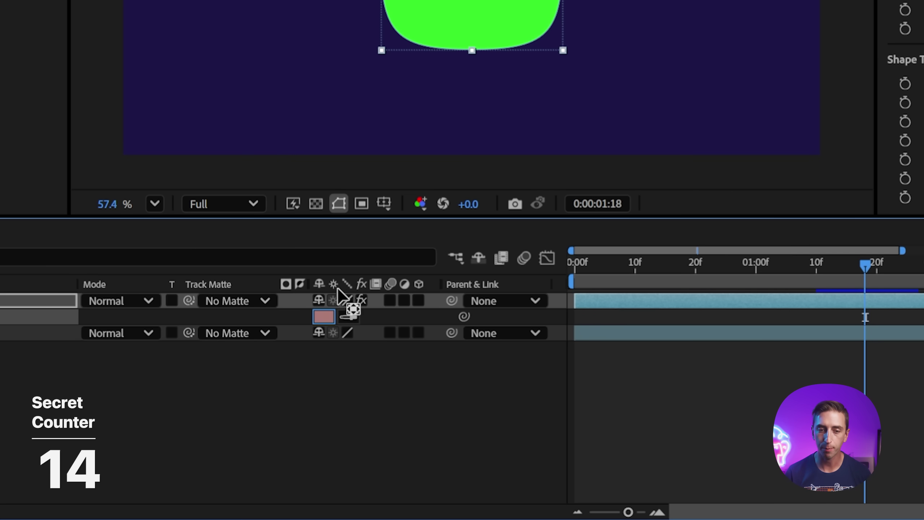
{"action": "left_click", "coordinate": [340, 387]}
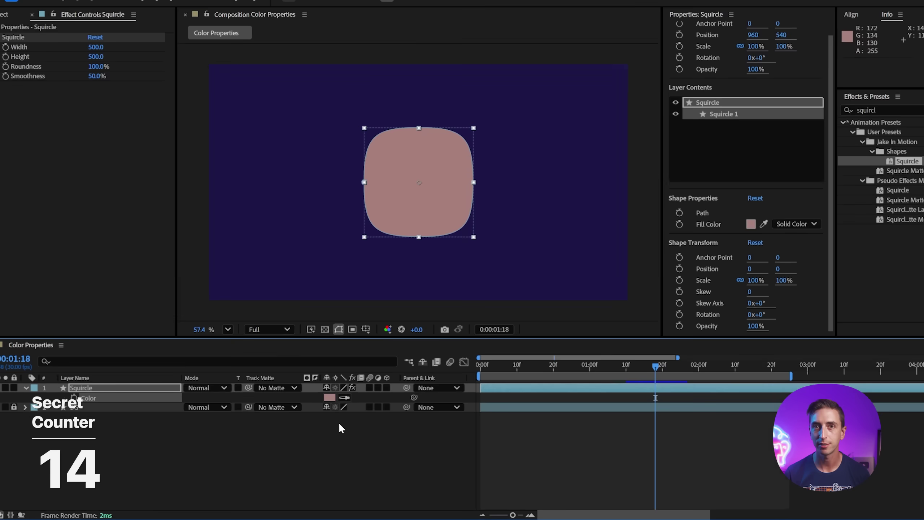
Step: Switch the squircle's fill to Linear Gradient and angle it diagonally
{"action": "left_click", "coordinate": [772, 239]}
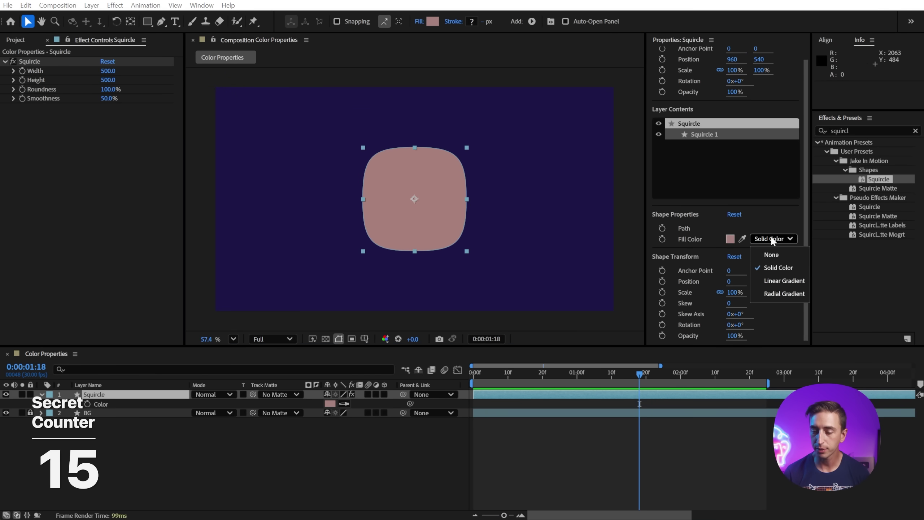
{"action": "left_click", "coordinate": [784, 280]}
{"action": "left_click_drag", "start_coordinate": [435, 199], "coordinate": [451, 163]}
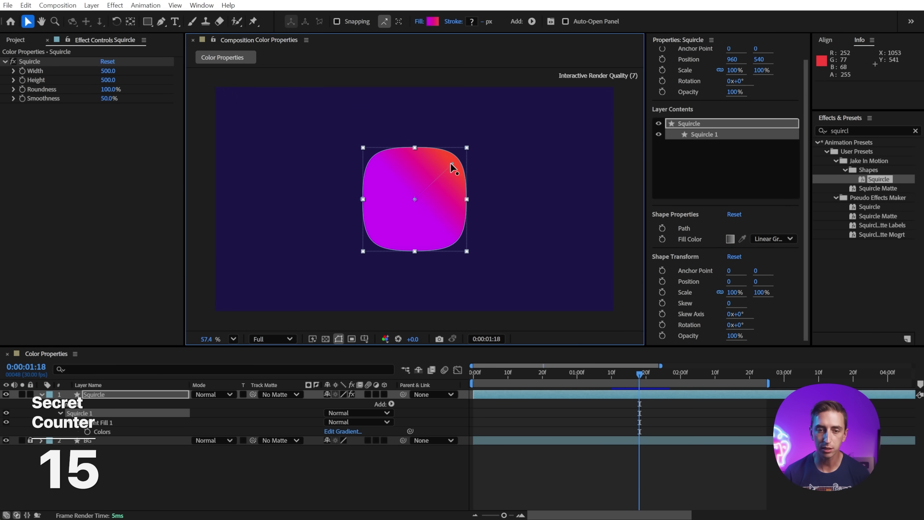
{"action": "left_click_drag", "start_coordinate": [415, 200], "coordinate": [364, 230]}
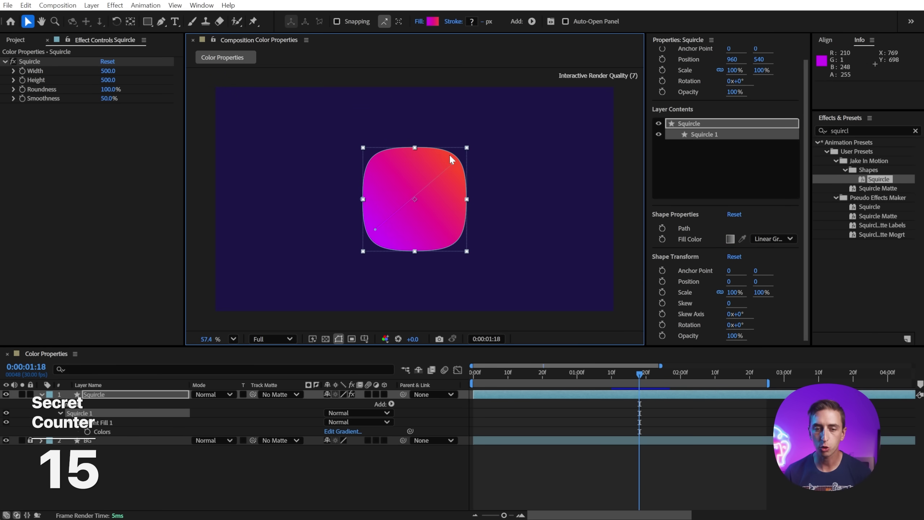
Step: Drag the gradient handles so red-orange sits top-left and magenta bottom-right
{"action": "left_click", "coordinate": [560, 210]}
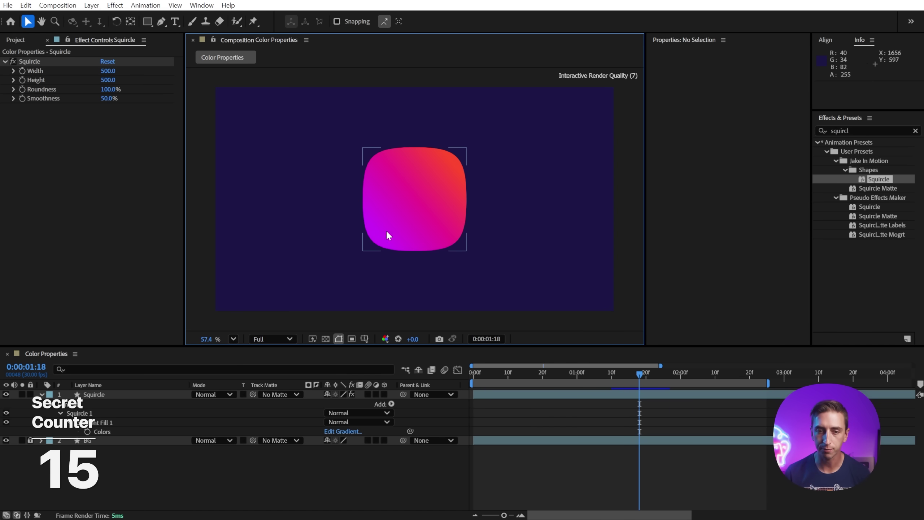
{"action": "left_click", "coordinate": [456, 192]}
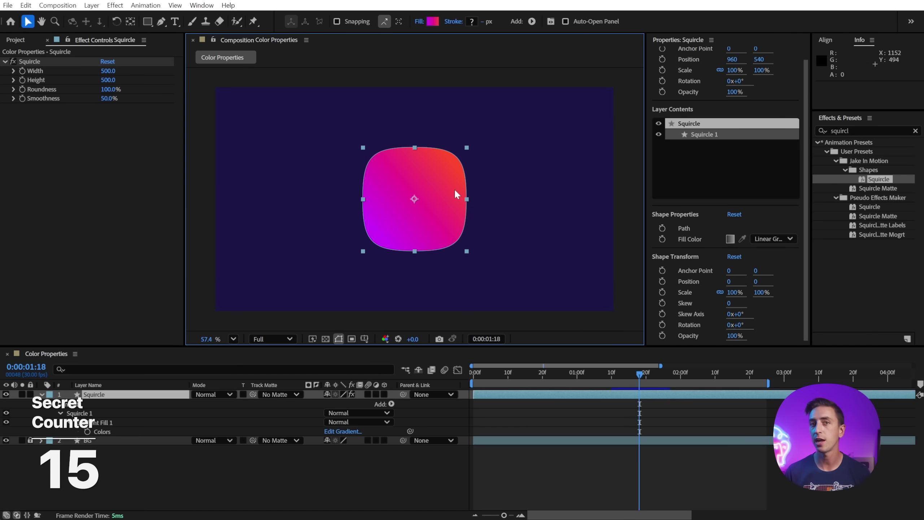
{"action": "left_click", "coordinate": [544, 200]}
{"action": "left_click", "coordinate": [424, 191]}
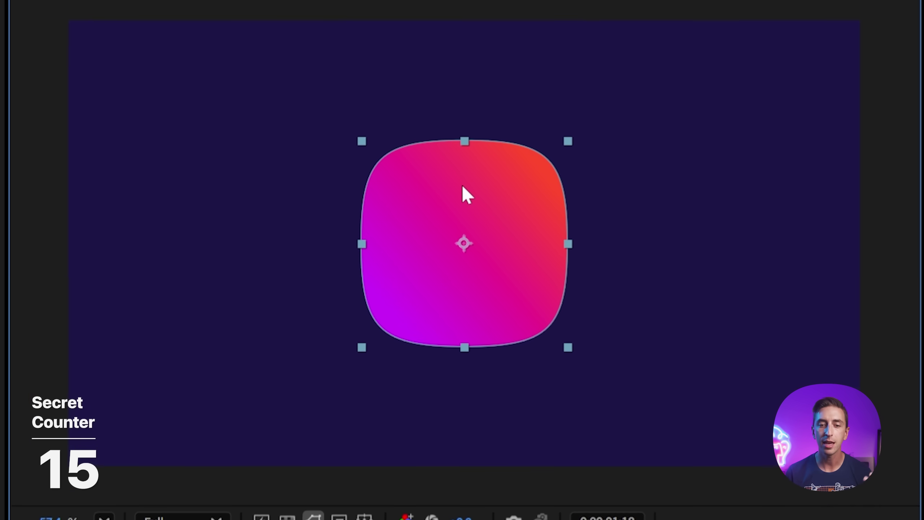
{"action": "left_click", "coordinate": [463, 186]}
{"action": "left_click_drag", "start_coordinate": [523, 170], "coordinate": [377, 150]}
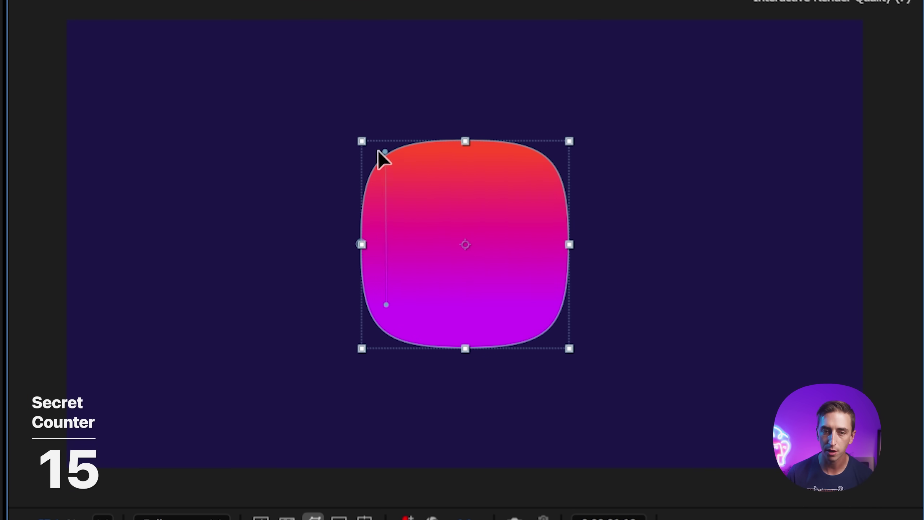
{"action": "left_click_drag", "start_coordinate": [385, 306], "coordinate": [558, 344]}
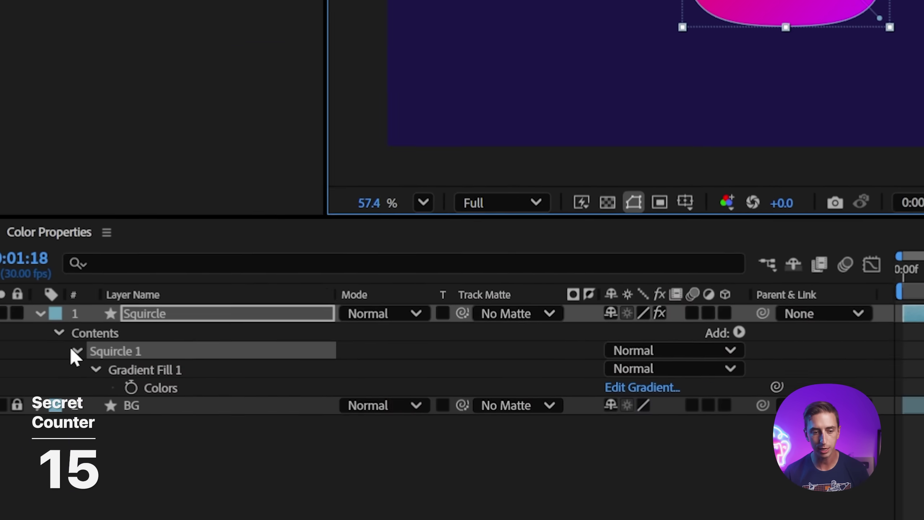
Step: Expand the Squircle 1 group in the timeline to reveal Gradient Fill 1
{"action": "left_click", "coordinate": [120, 307]}
{"action": "left_click", "coordinate": [120, 307]}
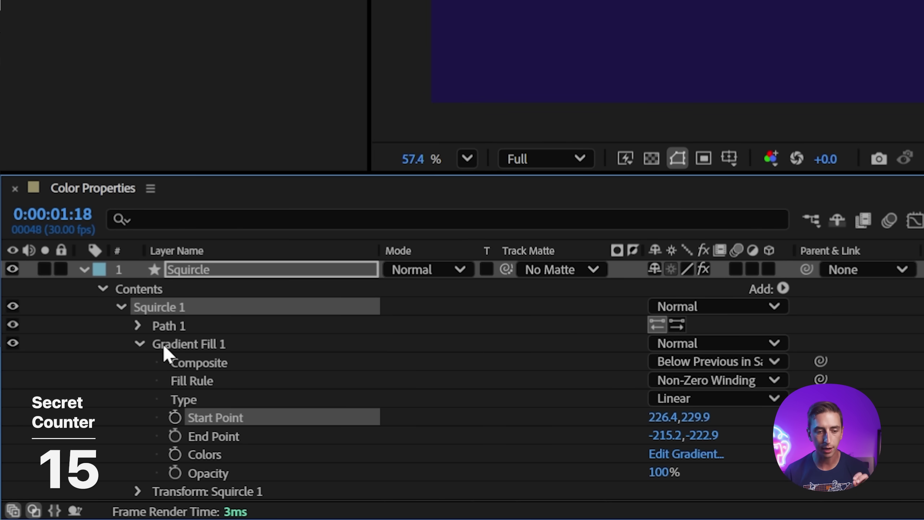
{"action": "left_click", "coordinate": [166, 346]}
{"action": "left_click", "coordinate": [155, 306]}
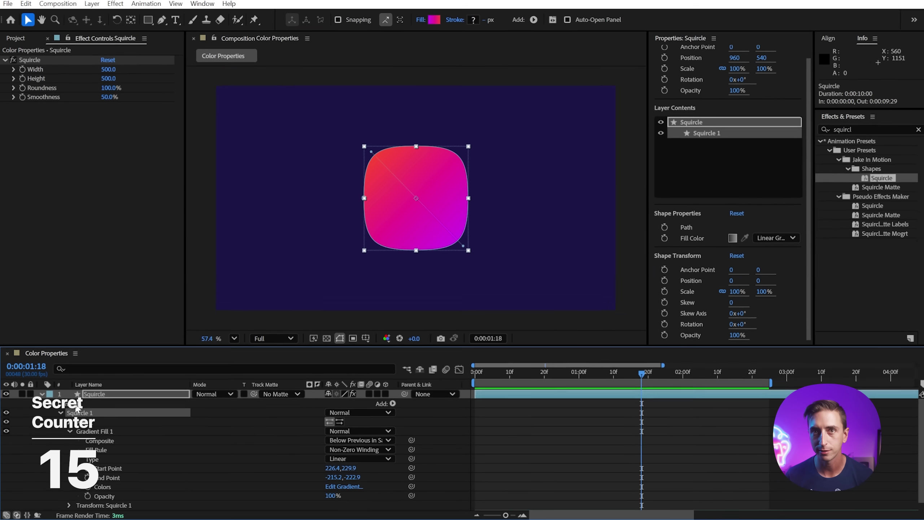
Step: Nudge the gradient end and start points, then add a null controller for Start Point
{"action": "left_click_drag", "start_coordinate": [370, 139], "coordinate": [366, 114]}
{"action": "left_click_drag", "start_coordinate": [478, 245], "coordinate": [507, 260]}
{"action": "left_click_drag", "start_coordinate": [289, 313], "coordinate": [288, 87]}
{"action": "right_click", "coordinate": [119, 202]}
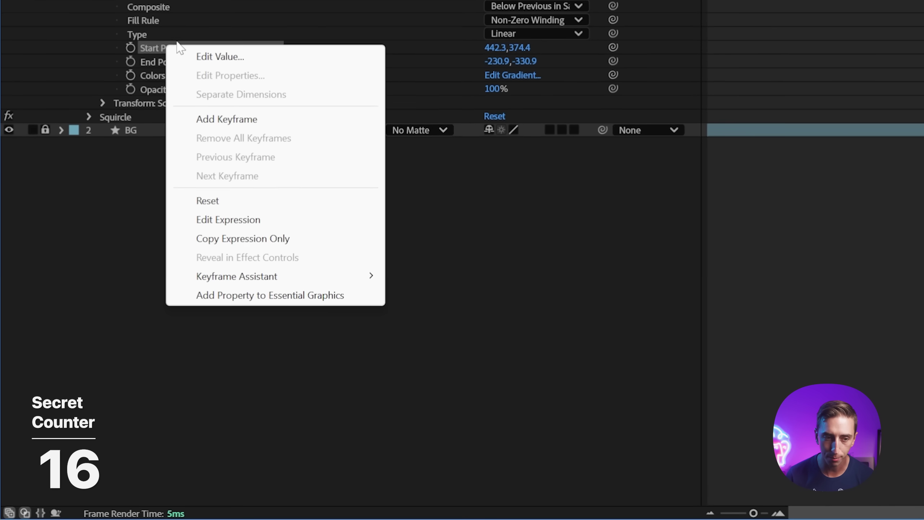
{"action": "mouse_move", "coordinate": [262, 294]}
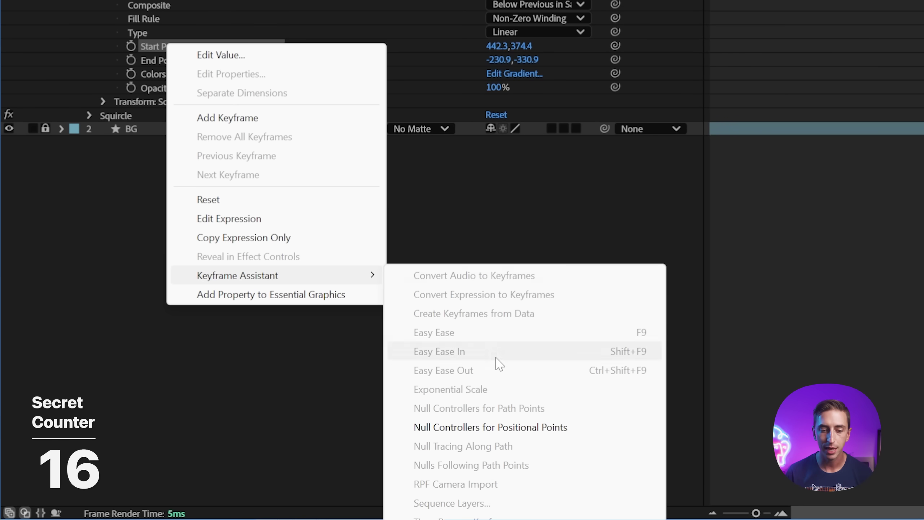
{"action": "left_click", "coordinate": [558, 429]}
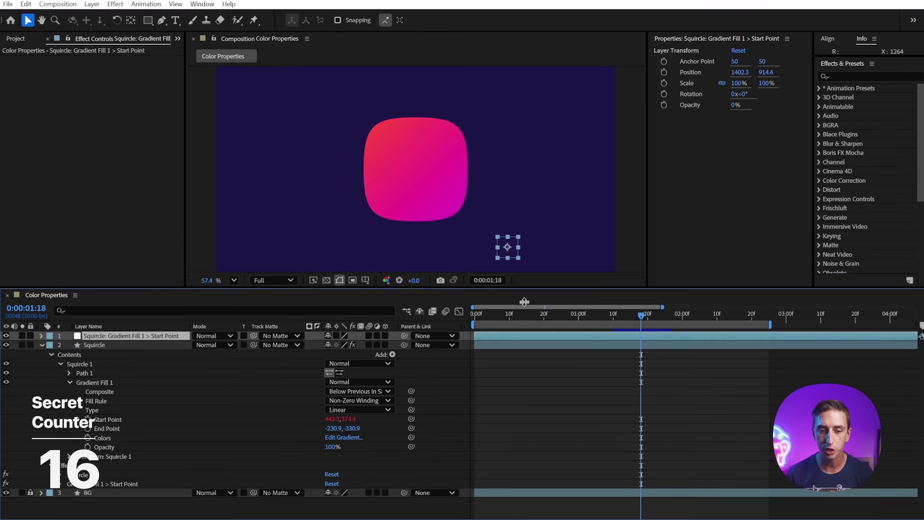
{"action": "left_click_drag", "start_coordinate": [523, 302], "coordinate": [524, 311]}
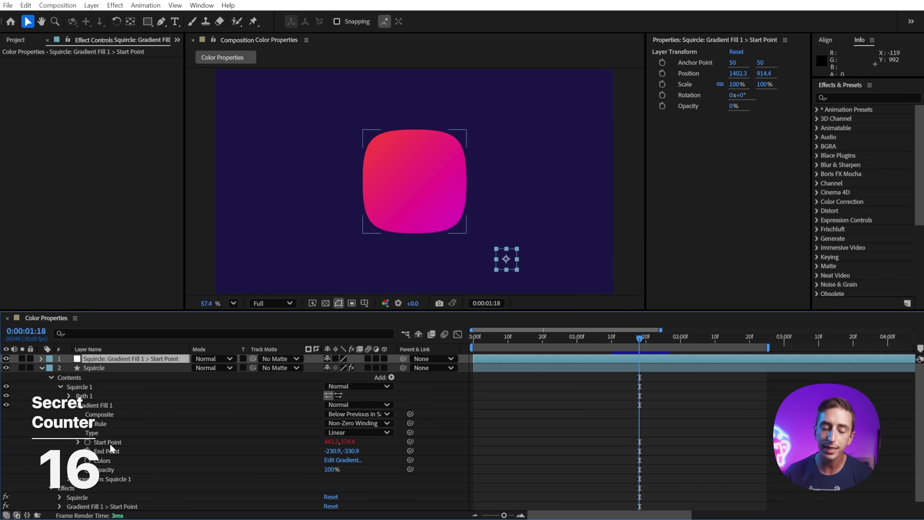
Step: Move the null controller to reposition the gradient's start point
{"action": "left_click", "coordinate": [110, 447]}
{"action": "left_click", "coordinate": [109, 359]}
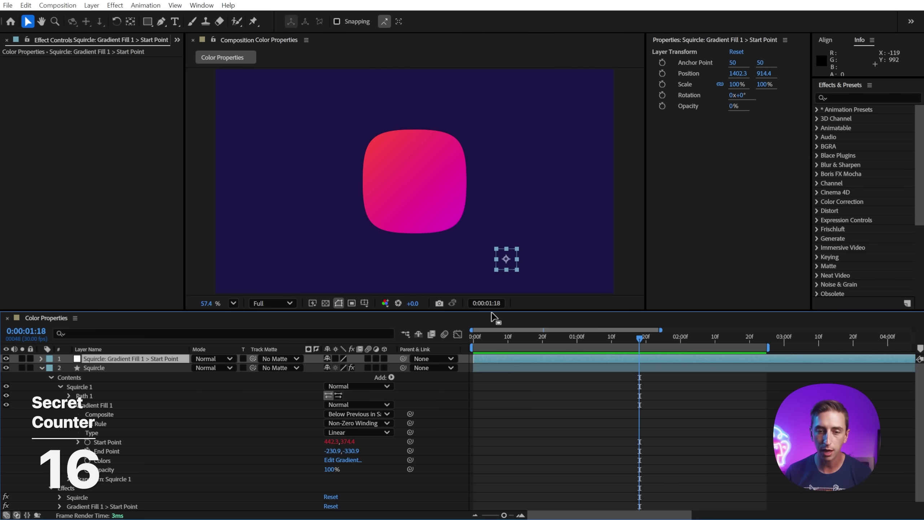
{"action": "left_click_drag", "start_coordinate": [504, 257], "coordinate": [467, 216]}
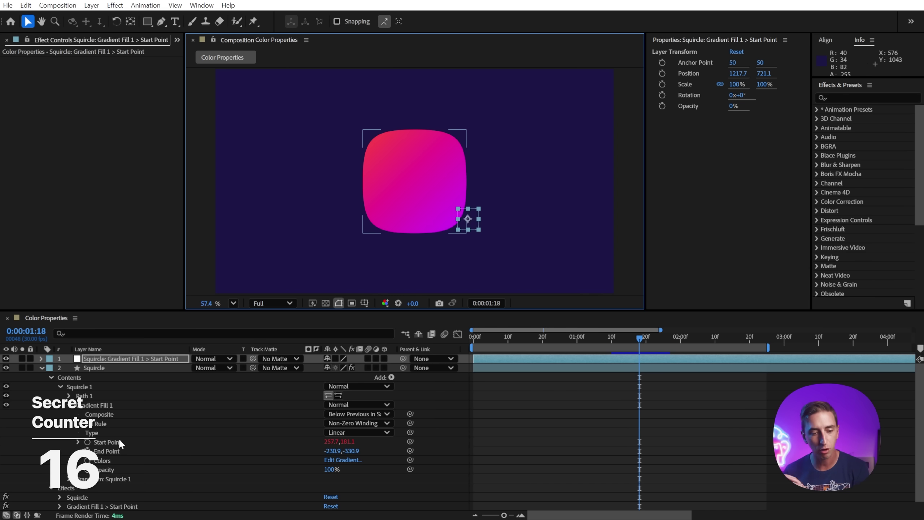
{"action": "left_click", "coordinate": [109, 451]}
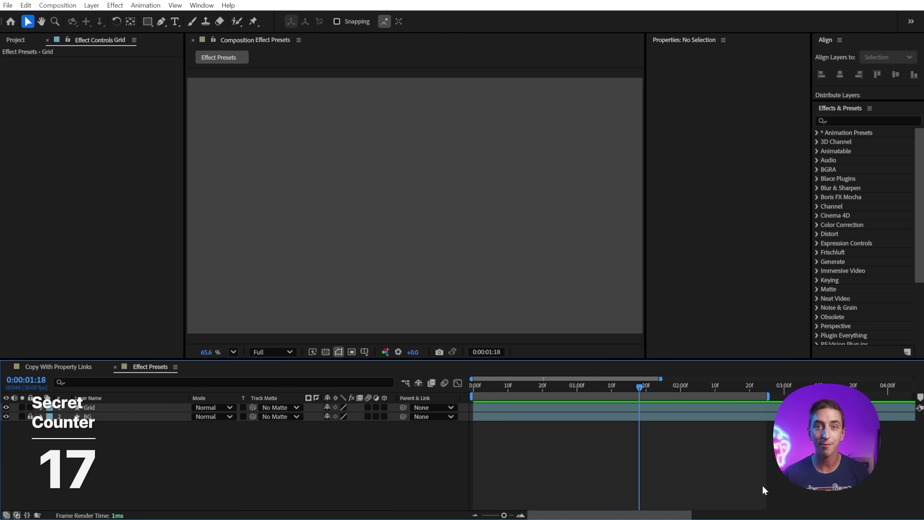
Step: Search Effects & Presets for 'grid' and apply the Grid effect to the layer
{"action": "left_click", "coordinate": [880, 121]}
{"action": "type", "text": "grid"}
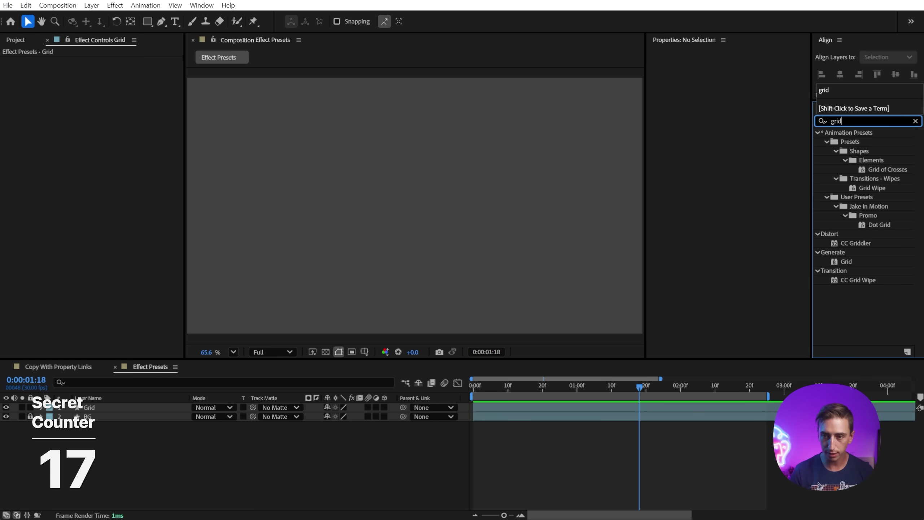
{"action": "double_click", "coordinate": [846, 261]}
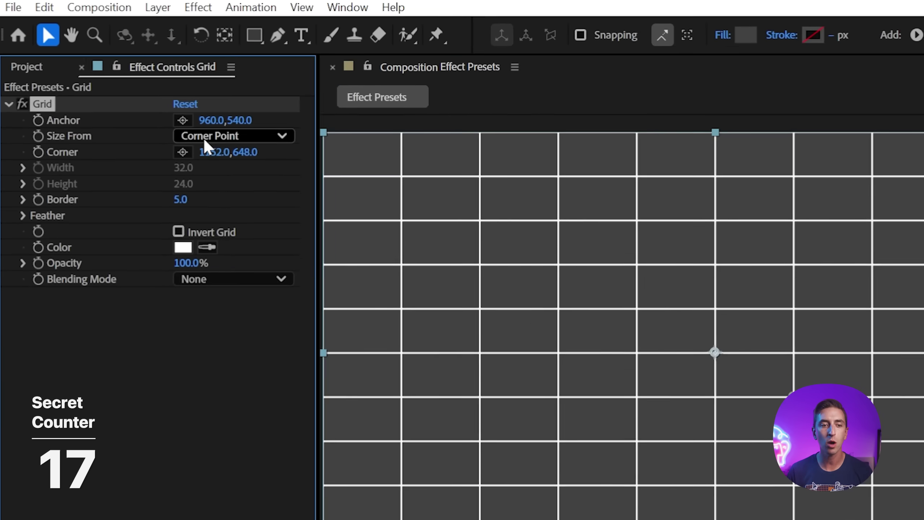
Step: Switch the Grid sizing to Width Slider and set Width to 100
{"action": "left_click", "coordinate": [204, 136]}
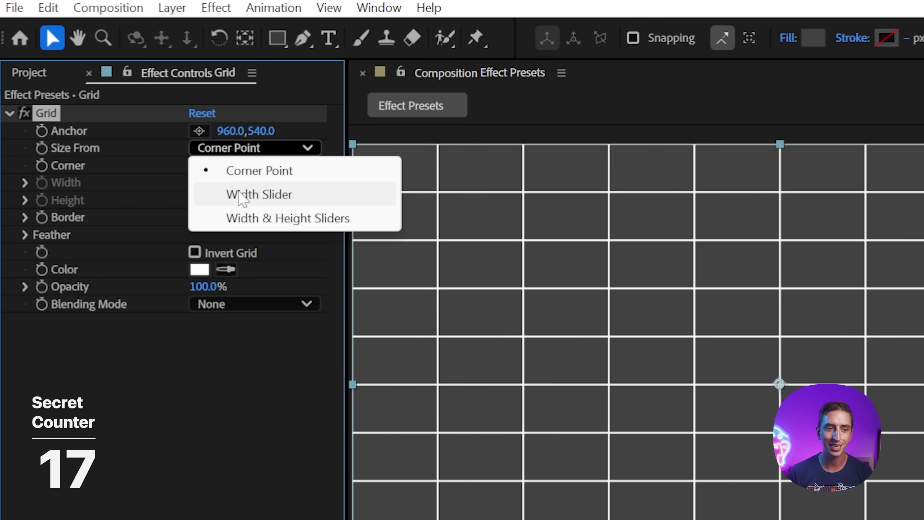
{"action": "left_click", "coordinate": [240, 197]}
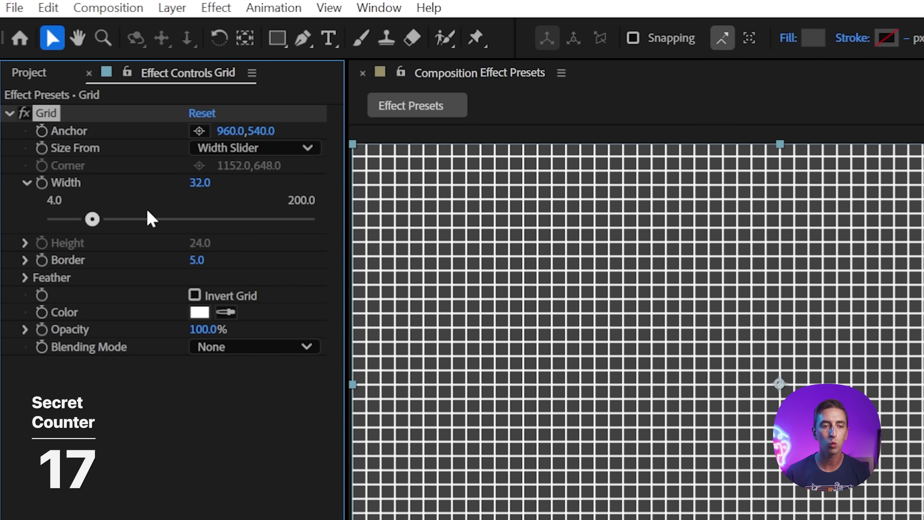
{"action": "left_click", "coordinate": [200, 182]}
{"action": "type", "text": "100"}
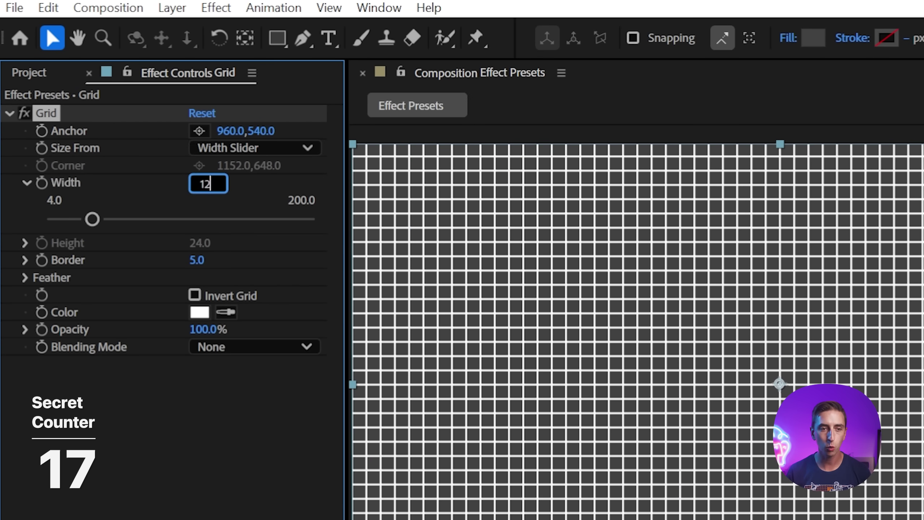
{"action": "key", "text": "Return"}
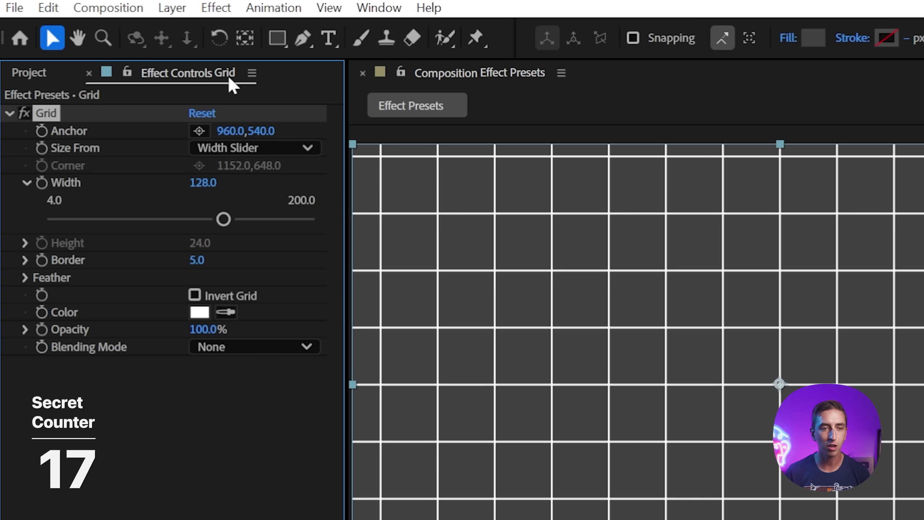
Step: Save the Grid effect settings as a user animation preset named 'Square Grid'
{"action": "left_click", "coordinate": [252, 73]}
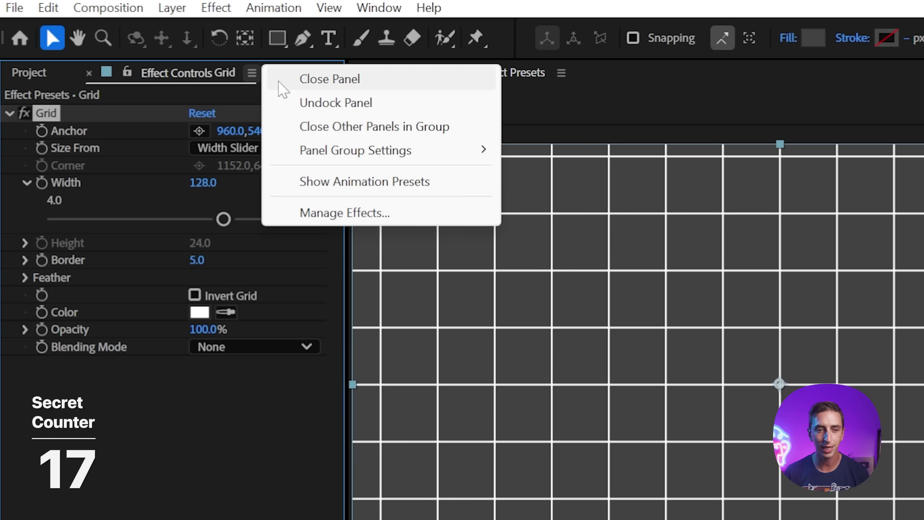
{"action": "left_click", "coordinate": [327, 181]}
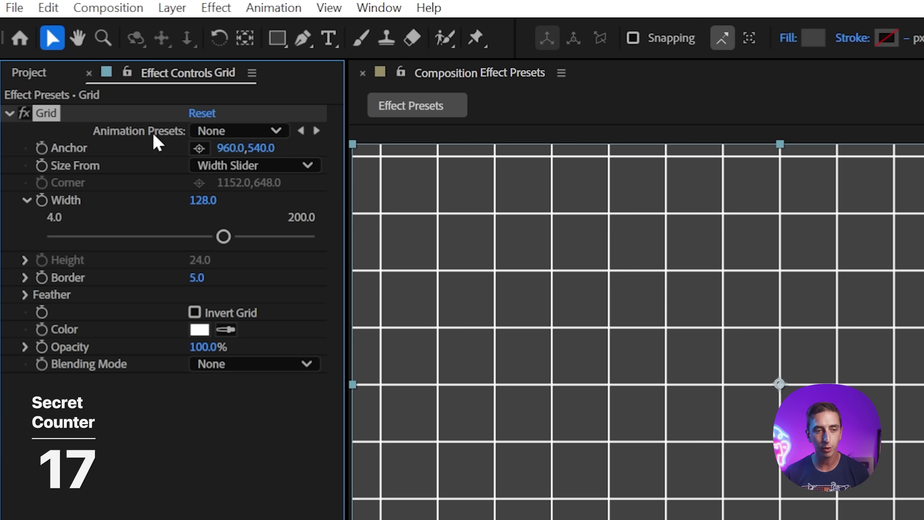
{"action": "left_click", "coordinate": [252, 133]}
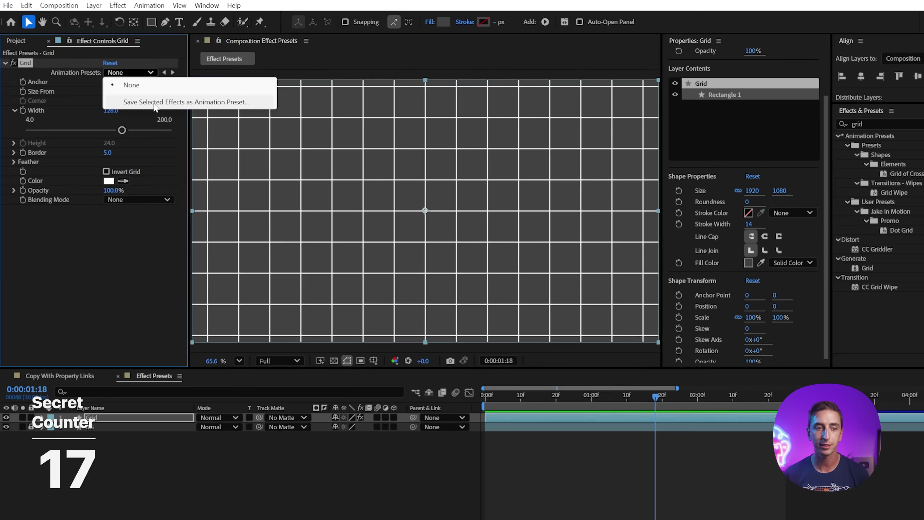
{"action": "left_click", "coordinate": [238, 184]}
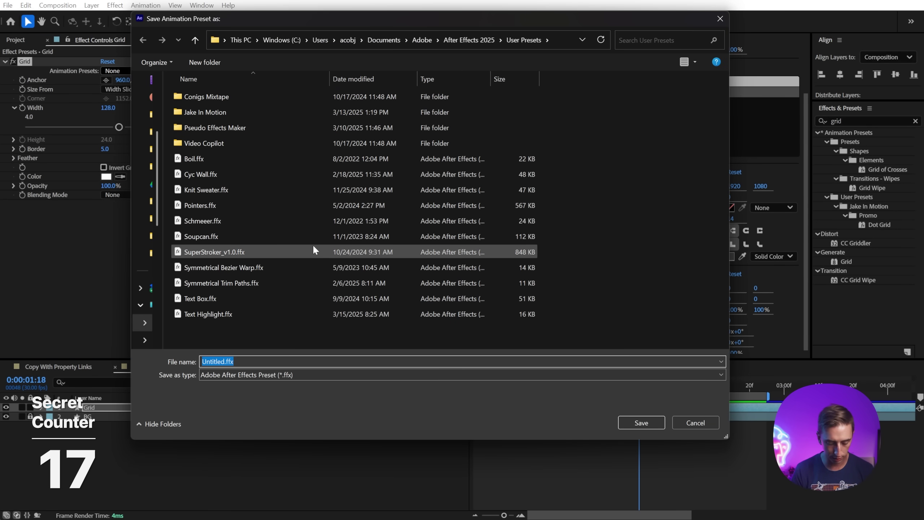
{"action": "type", "text": "Square Grid"}
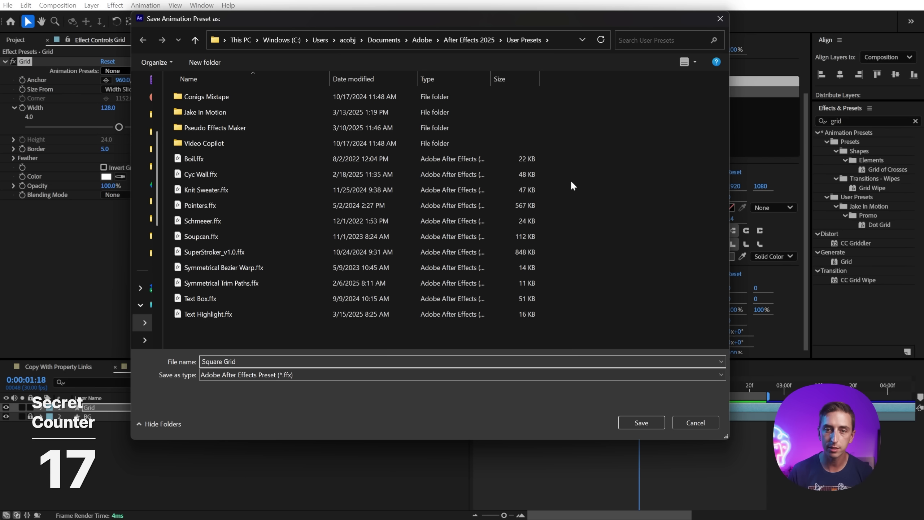
{"action": "left_click", "coordinate": [639, 423]}
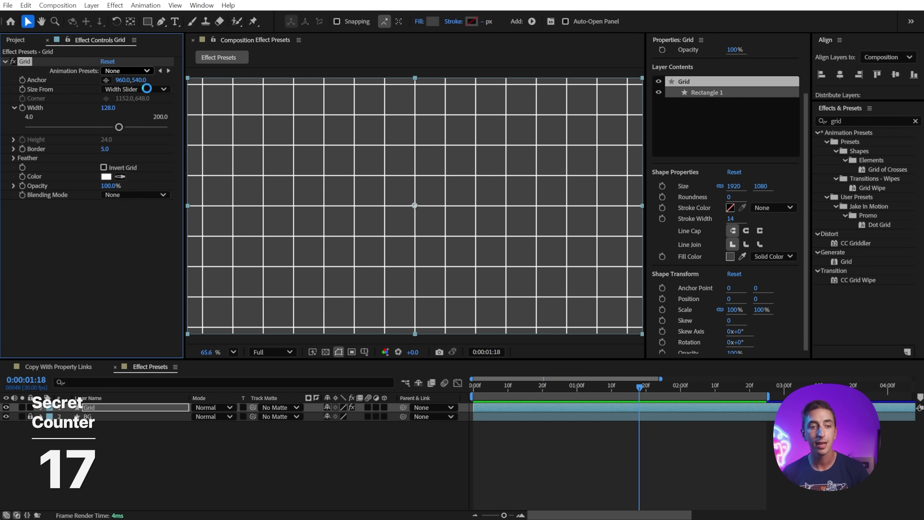
Step: Check Square Grid is listed, delete and re-add Grid, then apply the Square Grid preset
{"action": "left_click", "coordinate": [126, 71]}
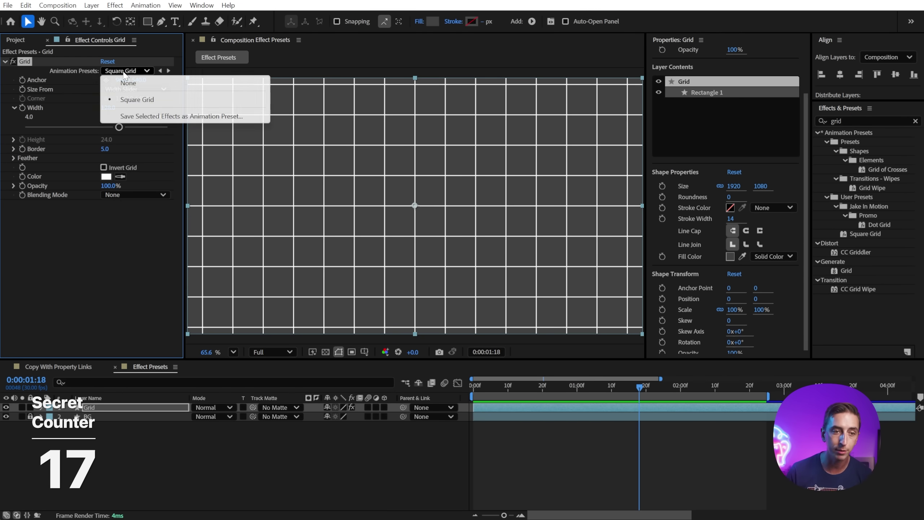
{"action": "left_click", "coordinate": [74, 74]}
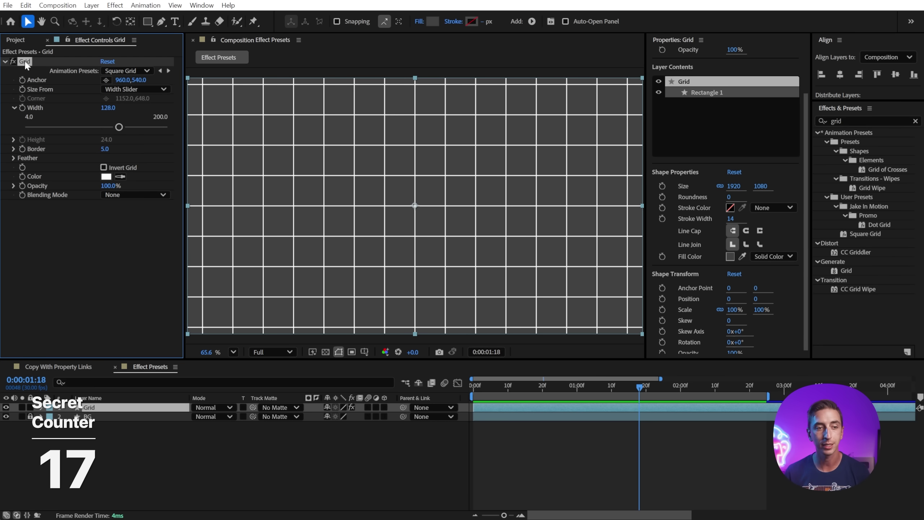
{"action": "key", "text": "Delete"}
{"action": "double_click", "coordinate": [846, 270]}
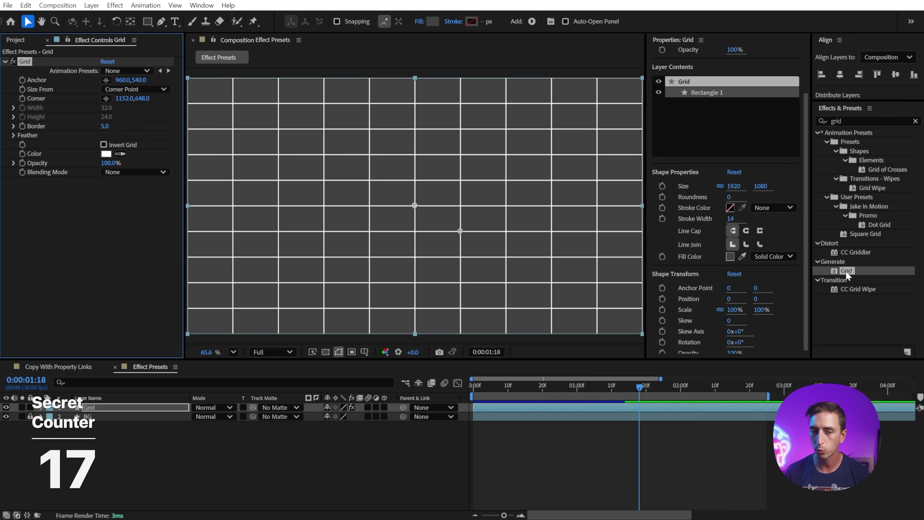
{"action": "left_click", "coordinate": [114, 72]}
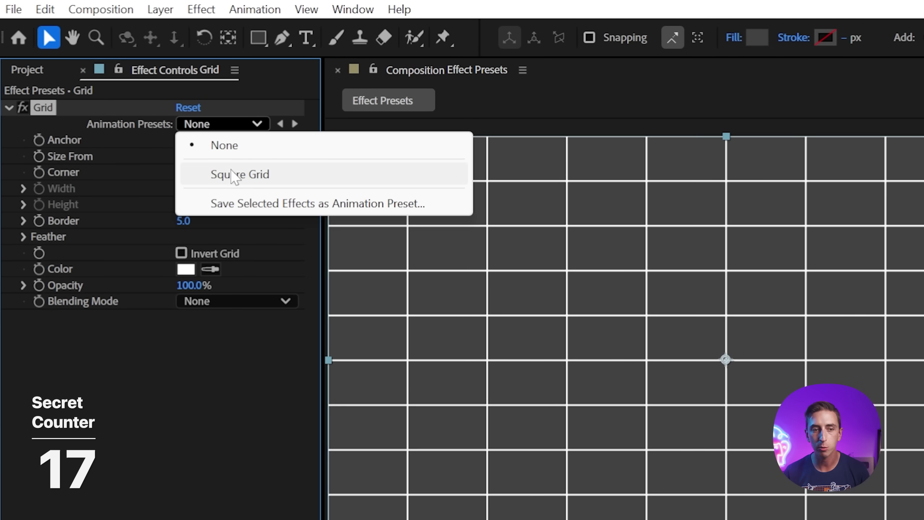
{"action": "left_click", "coordinate": [222, 165]}
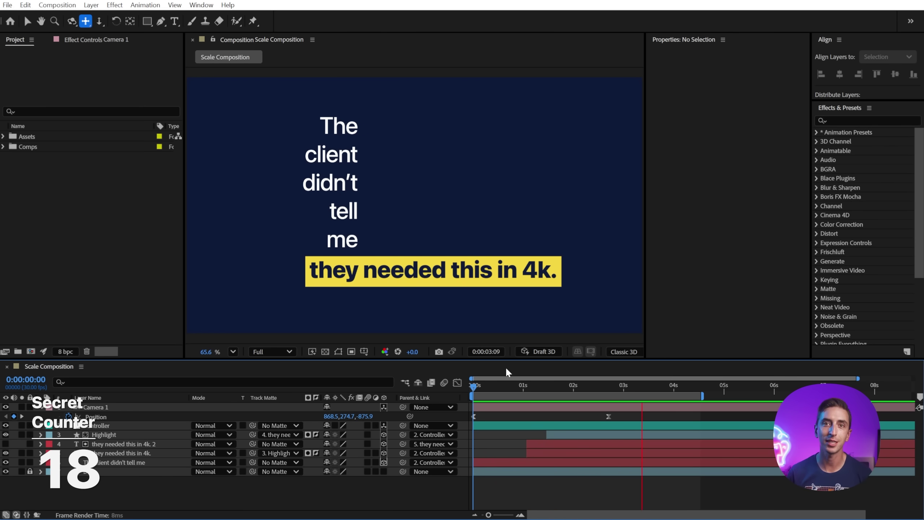
Step: Stop playback and run the Scale Composition.jsx script with a new scale factor of 2
{"action": "key", "text": "space"}
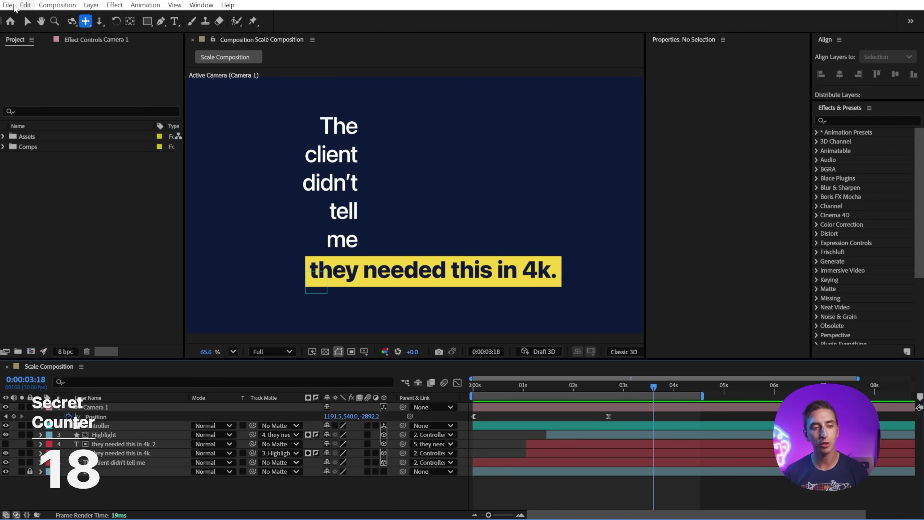
{"action": "left_click", "coordinate": [14, 7]}
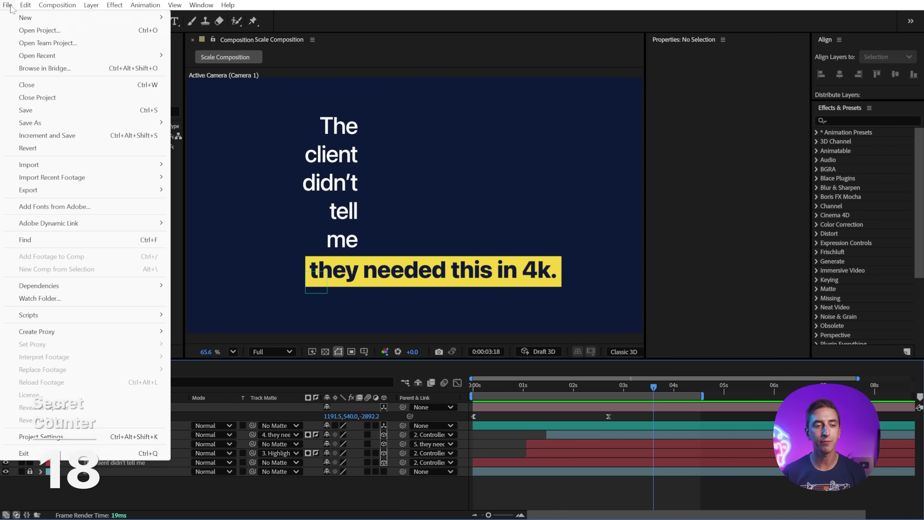
{"action": "mouse_move", "coordinate": [77, 316]}
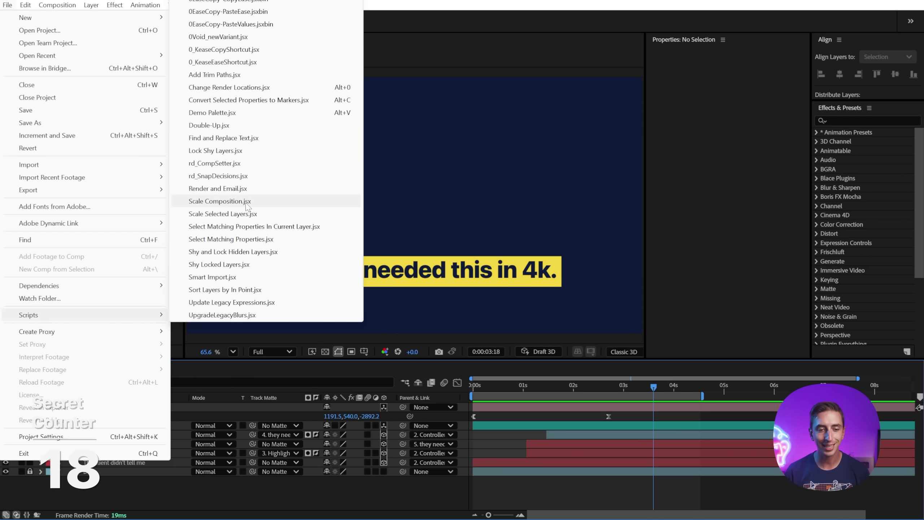
{"action": "left_click", "coordinate": [219, 202]}
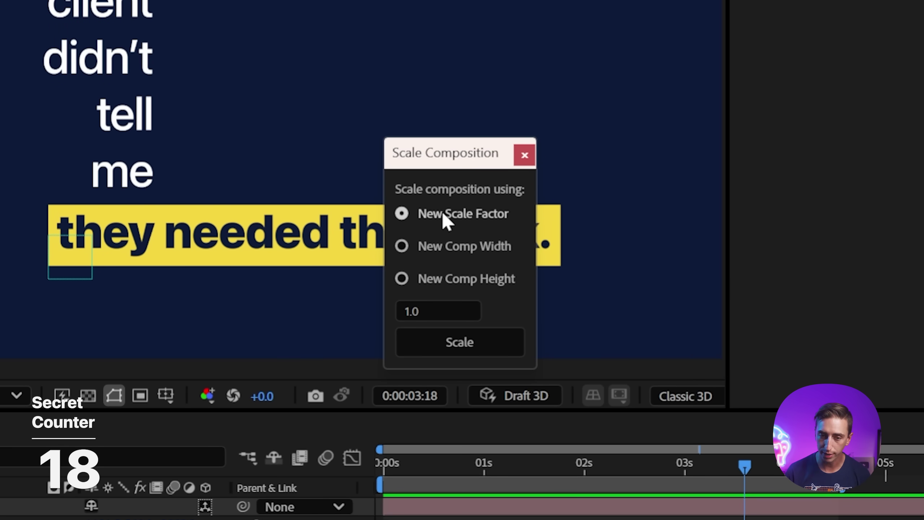
{"action": "left_click", "coordinate": [482, 254]}
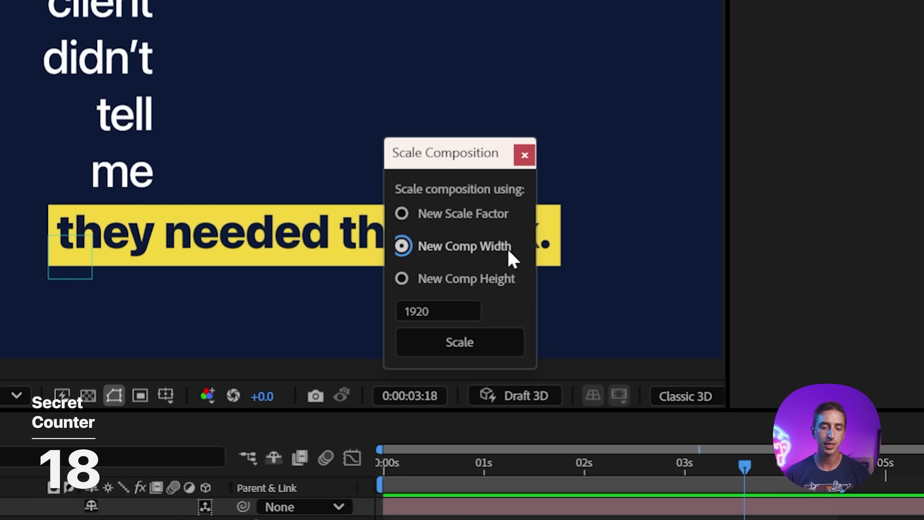
{"action": "left_click", "coordinate": [497, 276]}
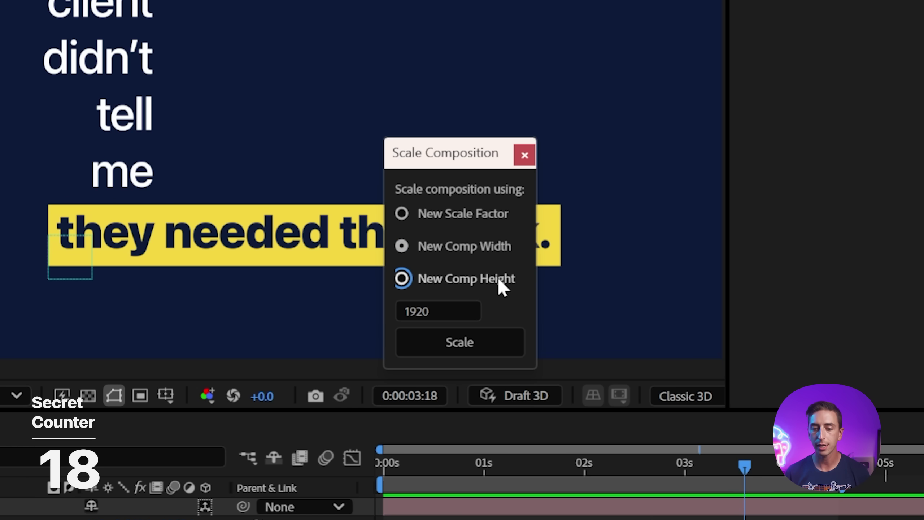
{"action": "left_click", "coordinate": [463, 214]}
{"action": "double_click", "coordinate": [452, 309]}
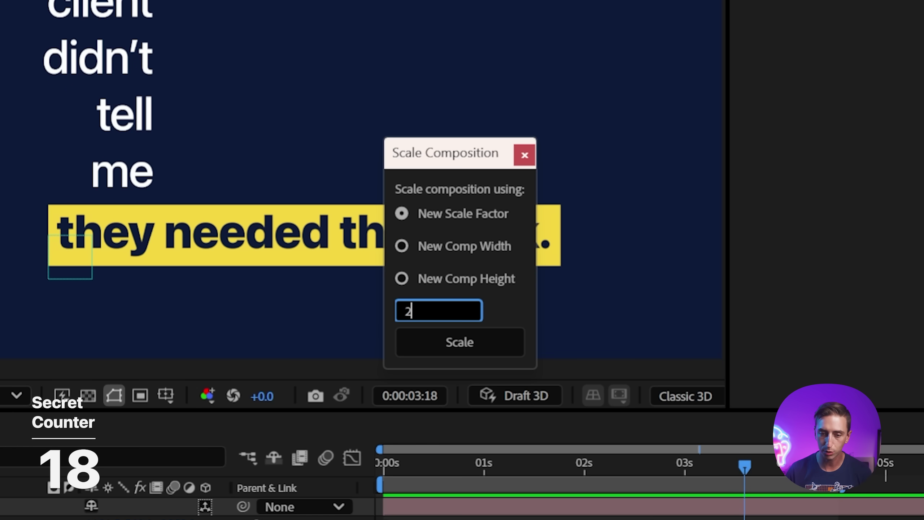
{"action": "type", "text": "2"}
{"action": "left_click", "coordinate": [489, 332]}
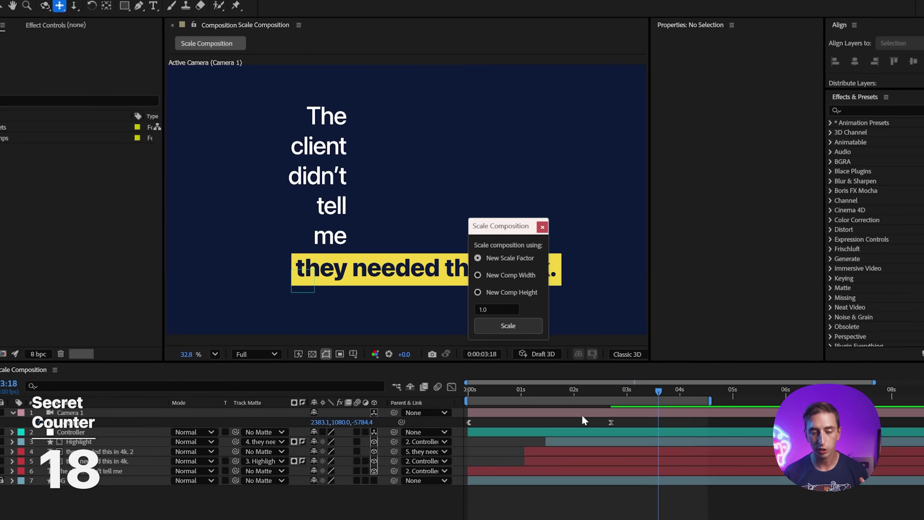
Step: Confirm in Composition Settings that the comp is now 3840 × 2160, then return to the start
{"action": "left_click", "coordinate": [234, 156]}
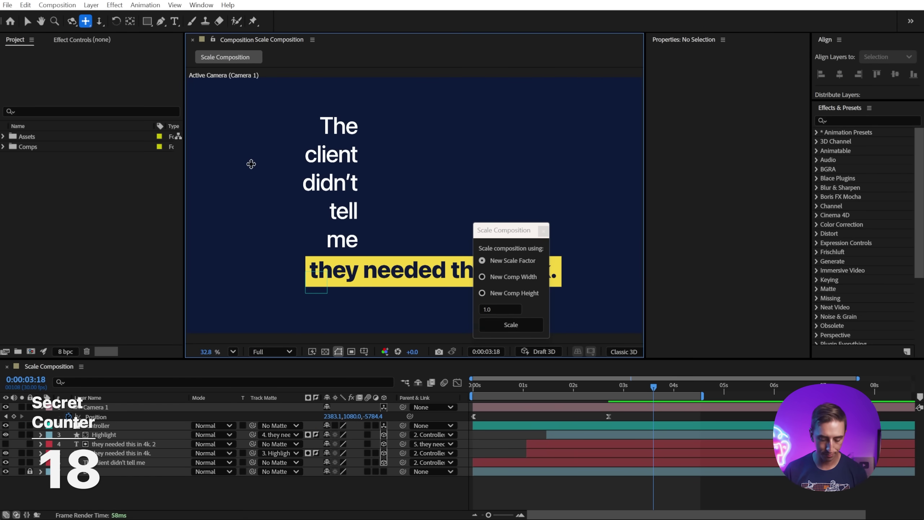
{"action": "key", "text": "ctrl+k"}
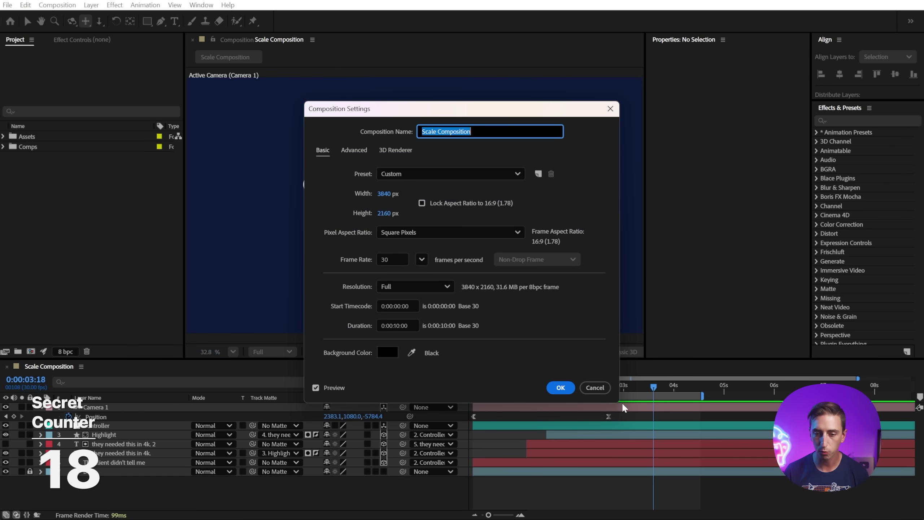
{"action": "left_click", "coordinate": [595, 387]}
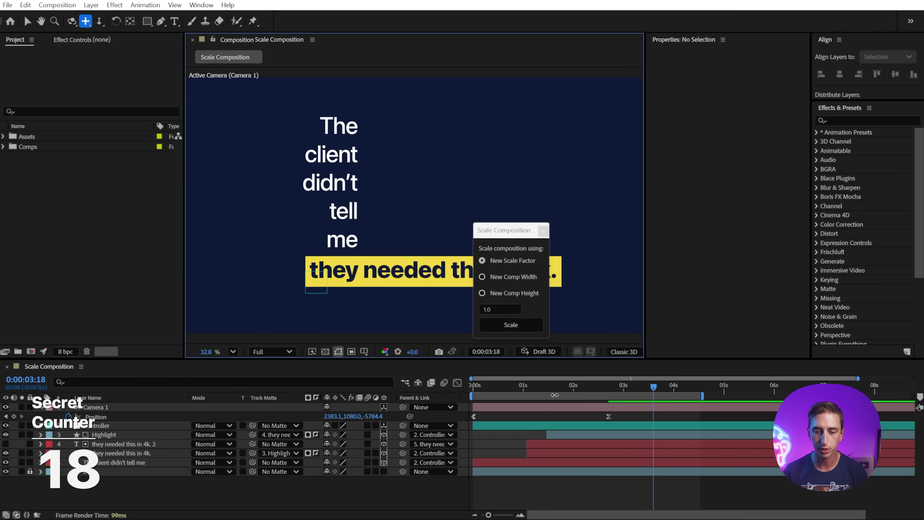
{"action": "key", "text": "Home"}
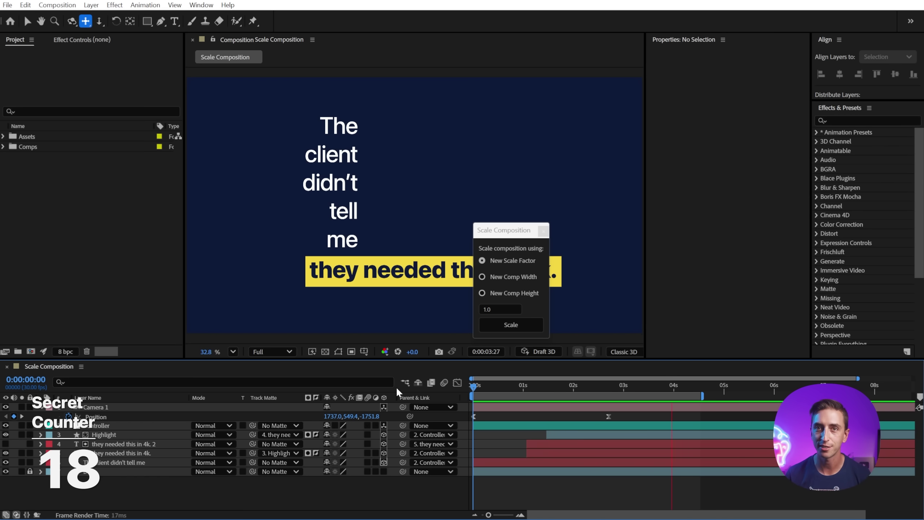
Step: Stop playback and import the Extra Comp.aep project into the Project panel
{"action": "left_click", "coordinate": [497, 438]}
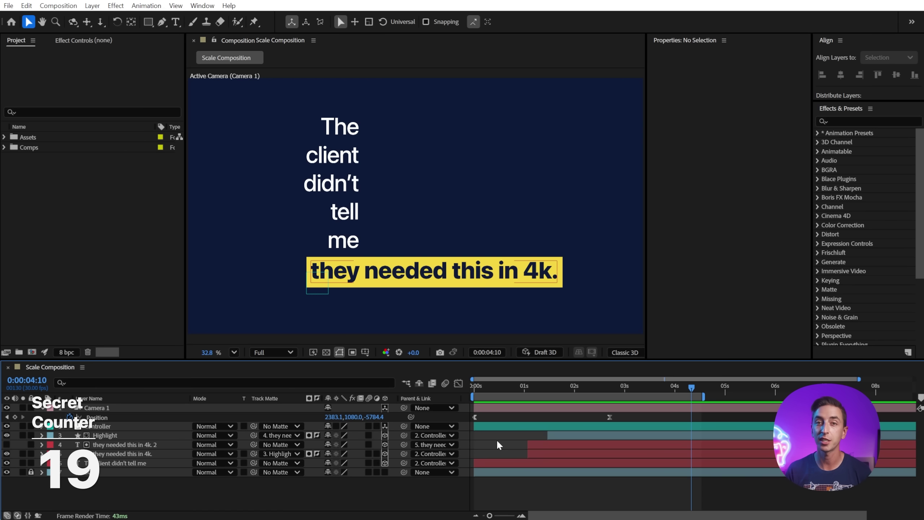
{"action": "double_click", "coordinate": [72, 220]}
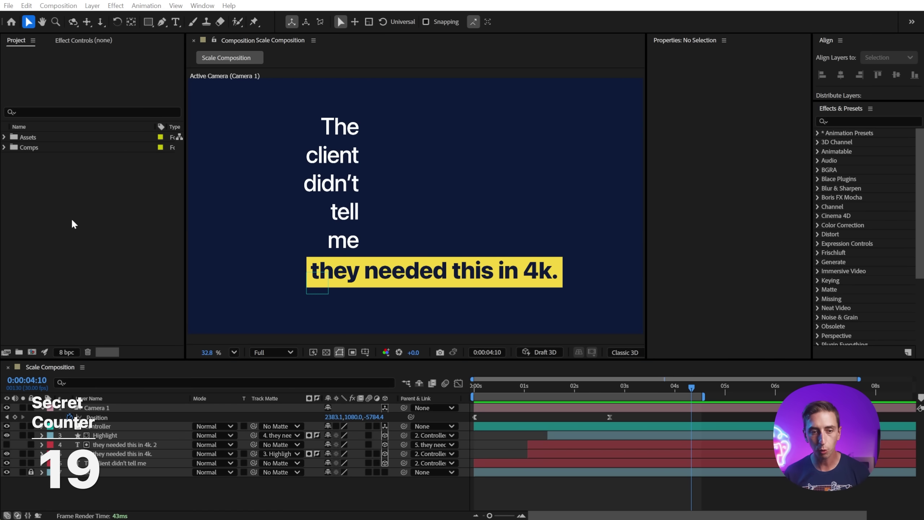
{"action": "left_click", "coordinate": [257, 173]}
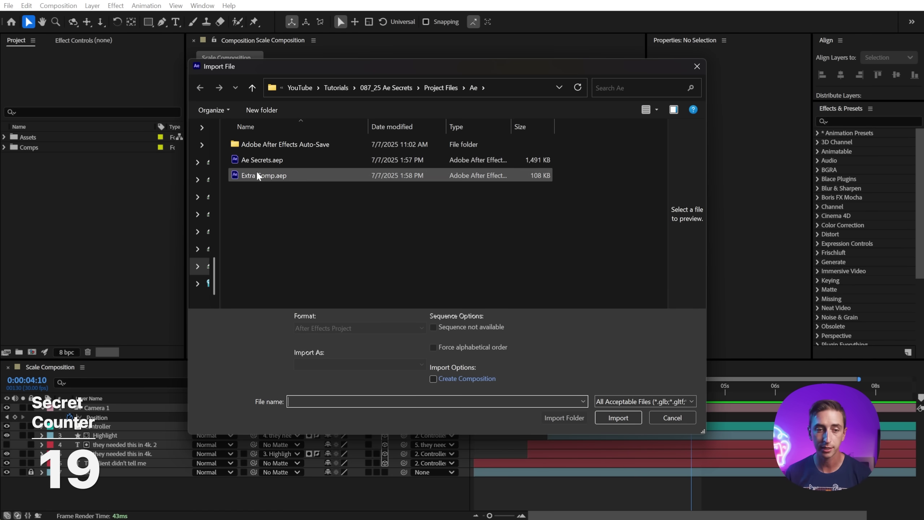
{"action": "left_click", "coordinate": [620, 415]}
Step: Expand the Extra Comp.aep folder and open Happy Little Comp 1
{"action": "left_click", "coordinate": [5, 158]}
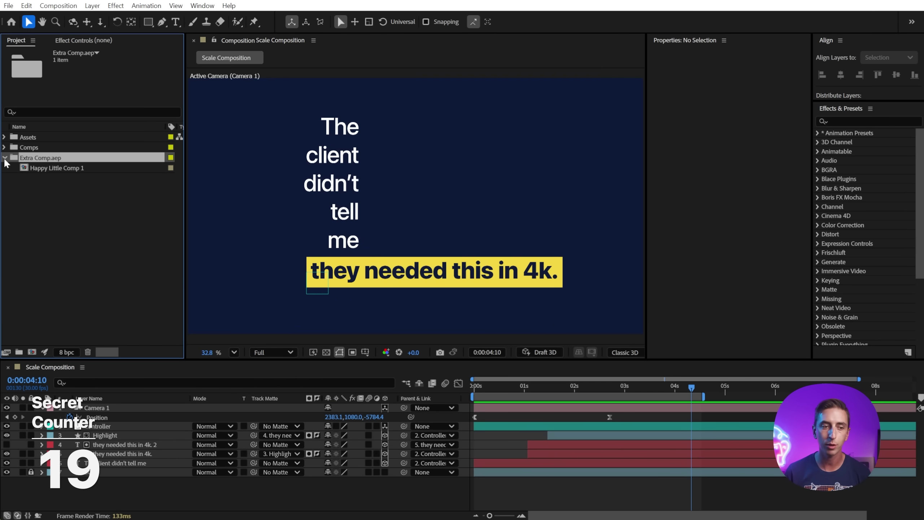
{"action": "left_click", "coordinate": [35, 169]}
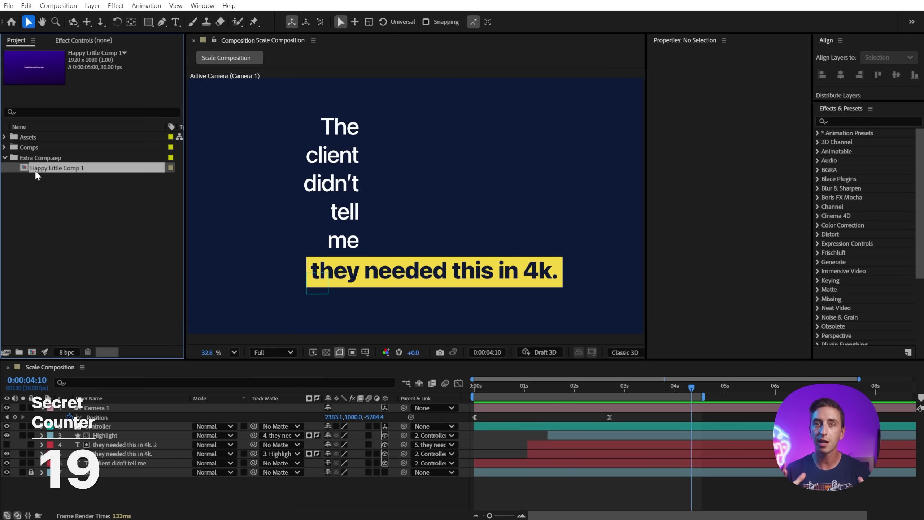
{"action": "double_click", "coordinate": [36, 172]}
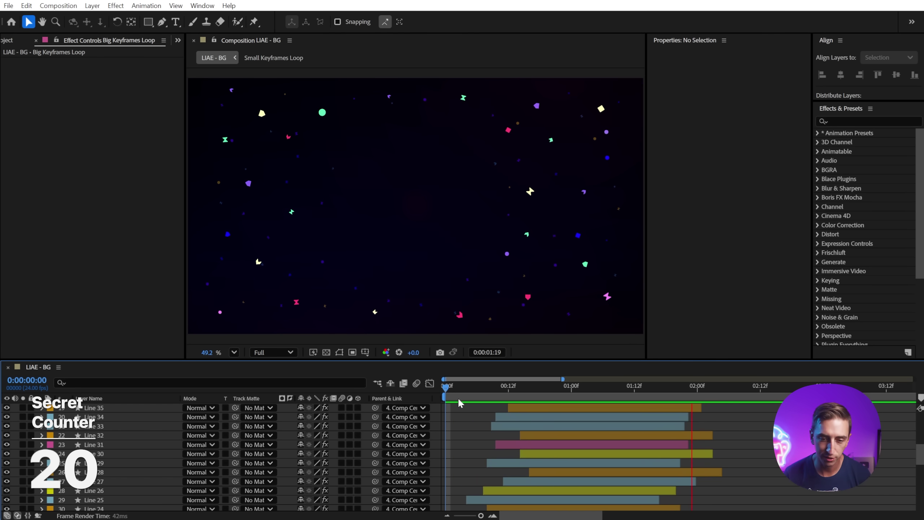
Step: Jump to frame 22 and select every layer sharing Line 26's yellow label
{"action": "scroll", "coordinate": [529, 448], "scroll_direction": "down", "scroll_amount": 3}
{"action": "left_click", "coordinate": [562, 386]}
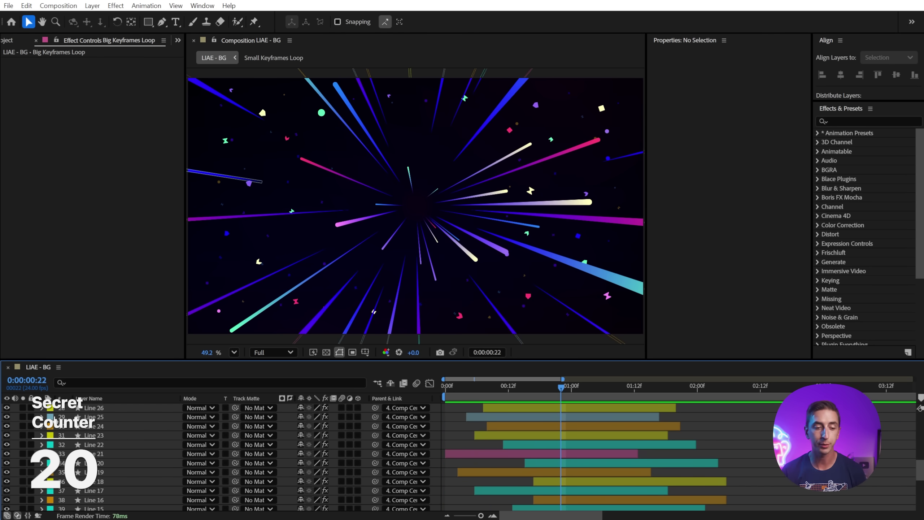
{"action": "scroll", "coordinate": [58, 441], "scroll_direction": "up", "scroll_amount": 1}
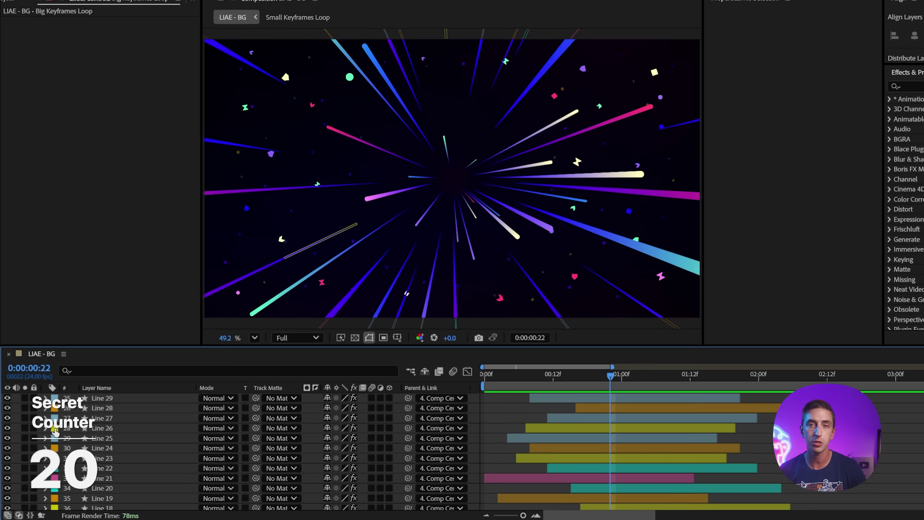
{"action": "left_click", "coordinate": [54, 429]}
{"action": "left_click", "coordinate": [55, 429]}
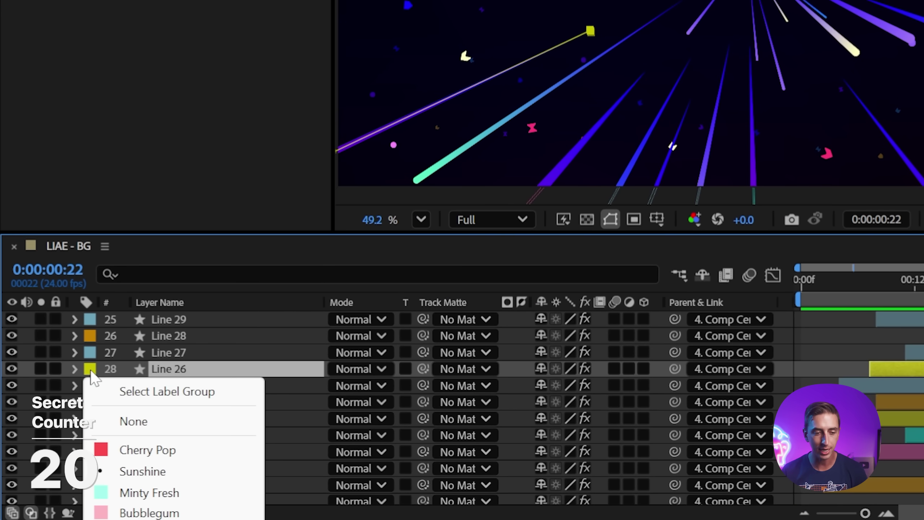
{"action": "left_click", "coordinate": [124, 393]}
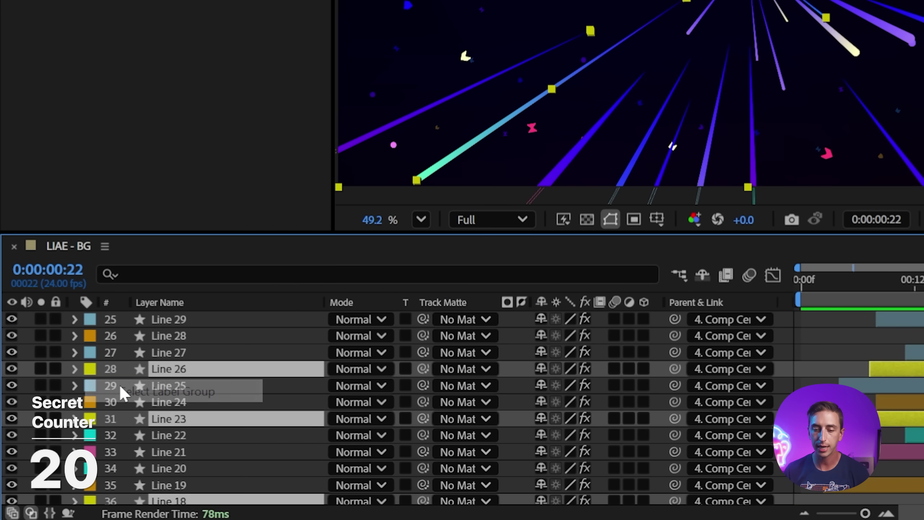
{"action": "scroll", "coordinate": [902, 429], "scroll_direction": "down", "scroll_amount": 4}
{"action": "scroll", "coordinate": [903, 429], "scroll_direction": "up", "scroll_amount": 2}
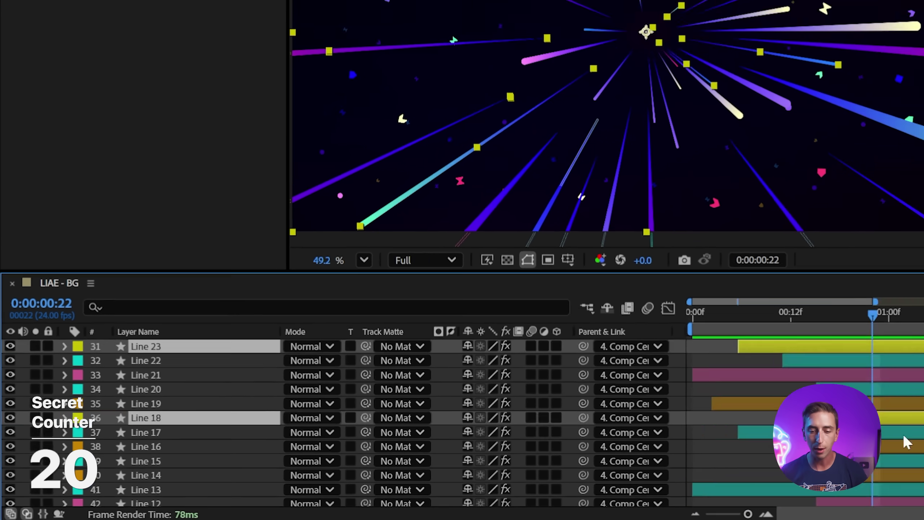
{"action": "scroll", "coordinate": [906, 443], "scroll_direction": "up", "scroll_amount": 8}
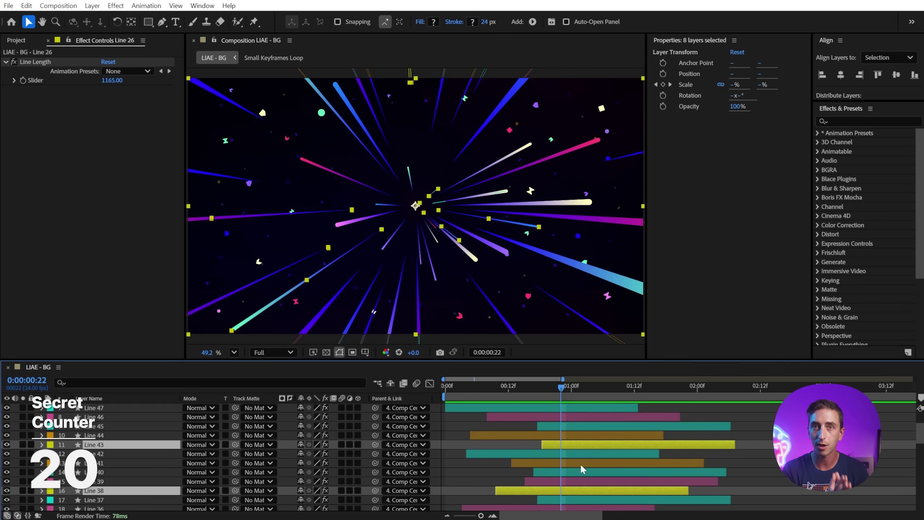
Step: Reveal Scale on all layers and give Line 48, 47 and 46's Scale keyframes the Cherry Pop label
{"action": "key", "text": "F2"}
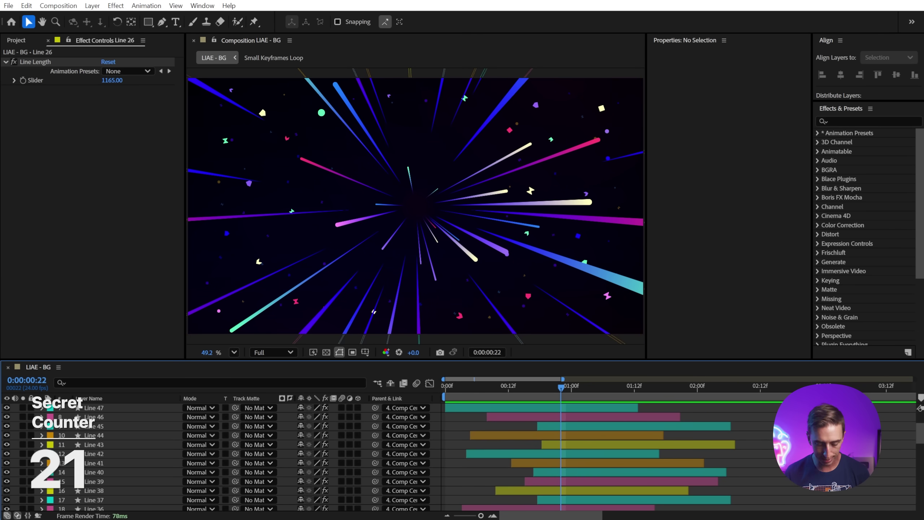
{"action": "key", "text": "s"}
{"action": "left_click_drag", "start_coordinate": [681, 359], "coordinate": [654, 229]}
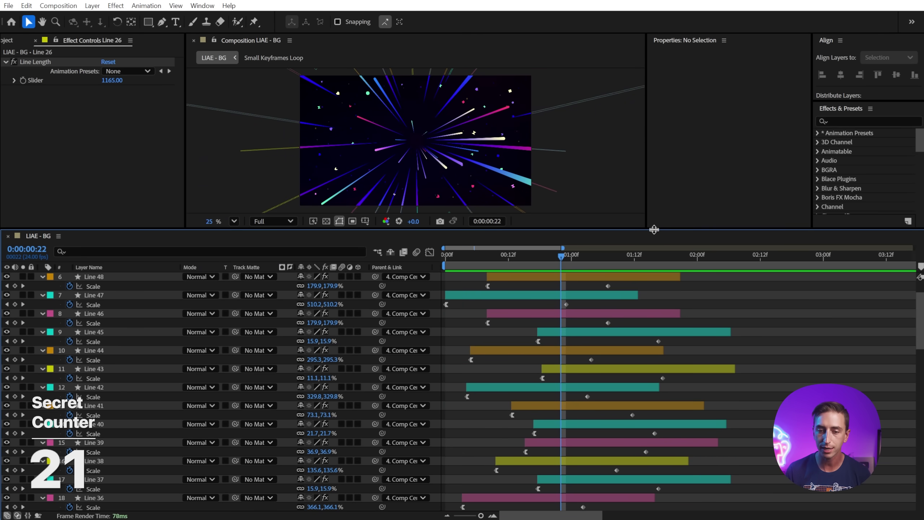
{"action": "left_click_drag", "start_coordinate": [691, 281], "coordinate": [397, 337]}
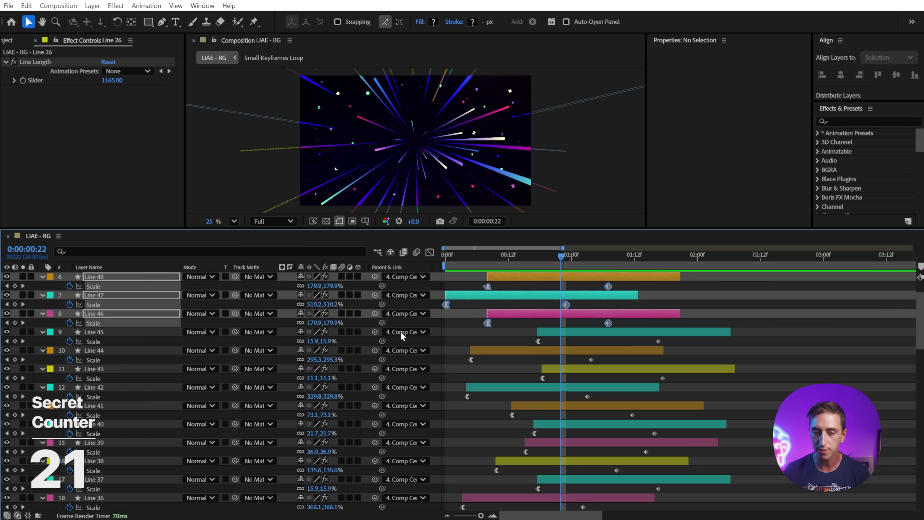
{"action": "right_click", "coordinate": [488, 287]}
{"action": "mouse_move", "coordinate": [524, 334]}
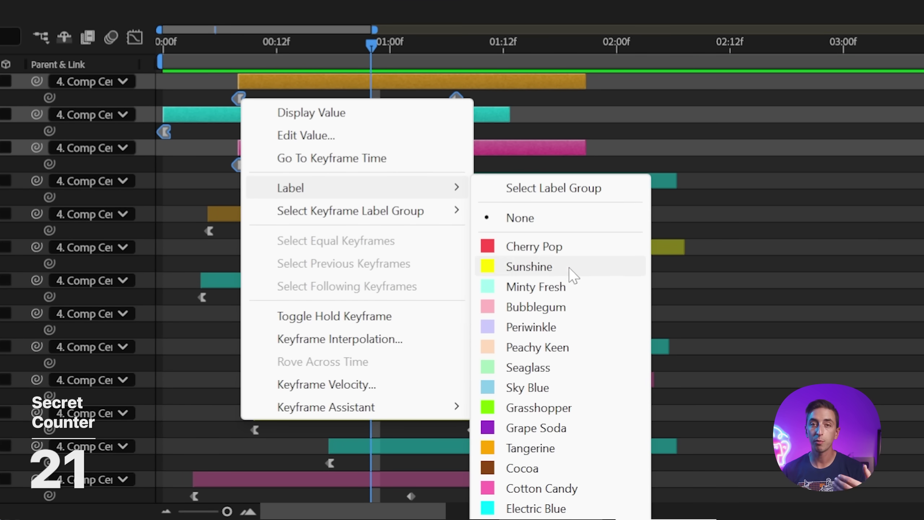
{"action": "left_click", "coordinate": [541, 246]}
Step: Select all Cherry Pop–labelled keyframes on all layers via the keyframe label group
{"action": "left_click", "coordinate": [478, 101]}
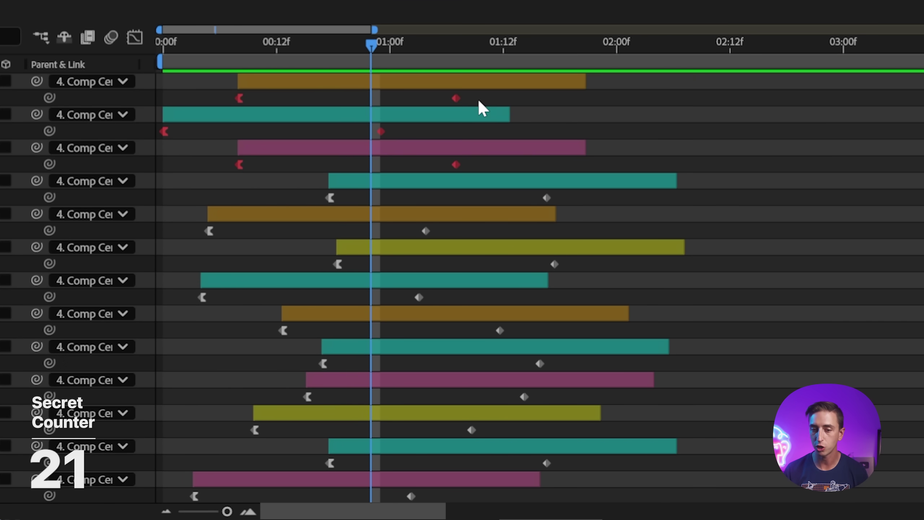
{"action": "right_click", "coordinate": [456, 99]}
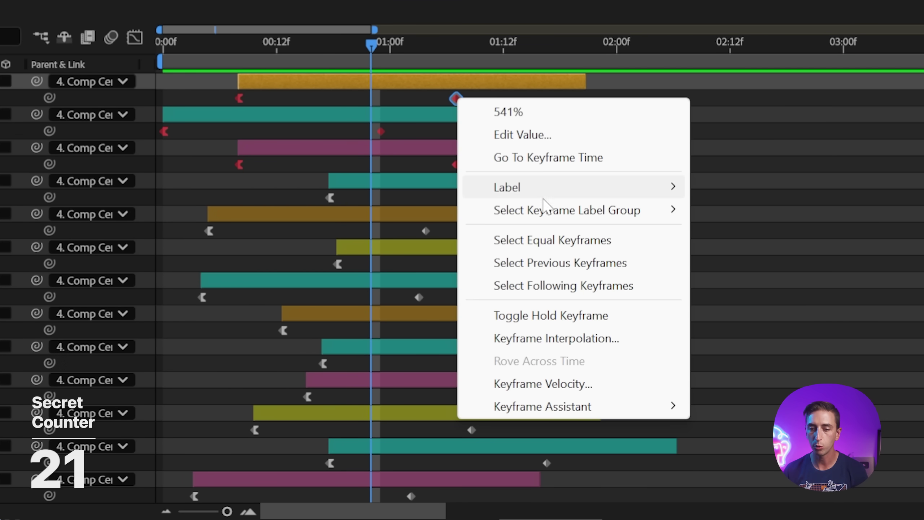
{"action": "mouse_move", "coordinate": [546, 211]}
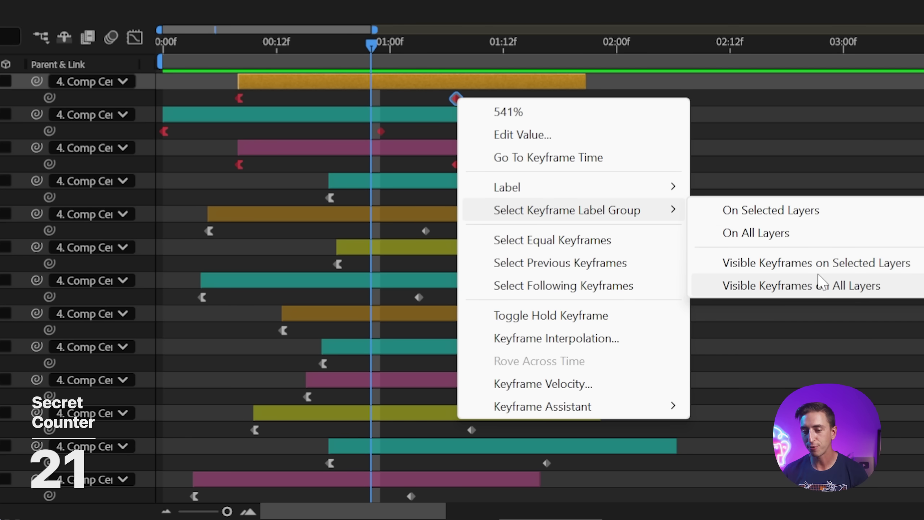
{"action": "left_click", "coordinate": [804, 233]}
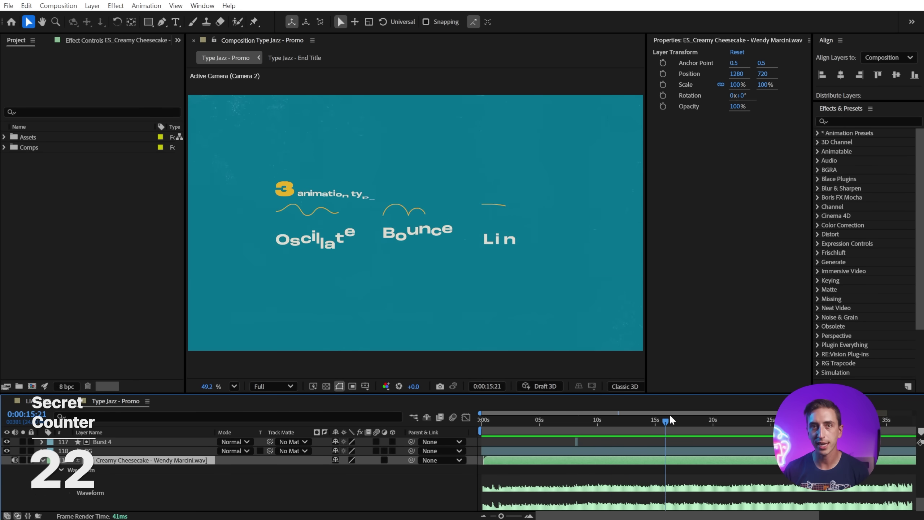
Step: Scrub the playhead forward and then back through the Type Jazz - Promo music
{"action": "left_click_drag", "start_coordinate": [671, 418], "coordinate": [684, 412]}
{"action": "left_click_drag", "start_coordinate": [655, 422], "coordinate": [742, 435]}
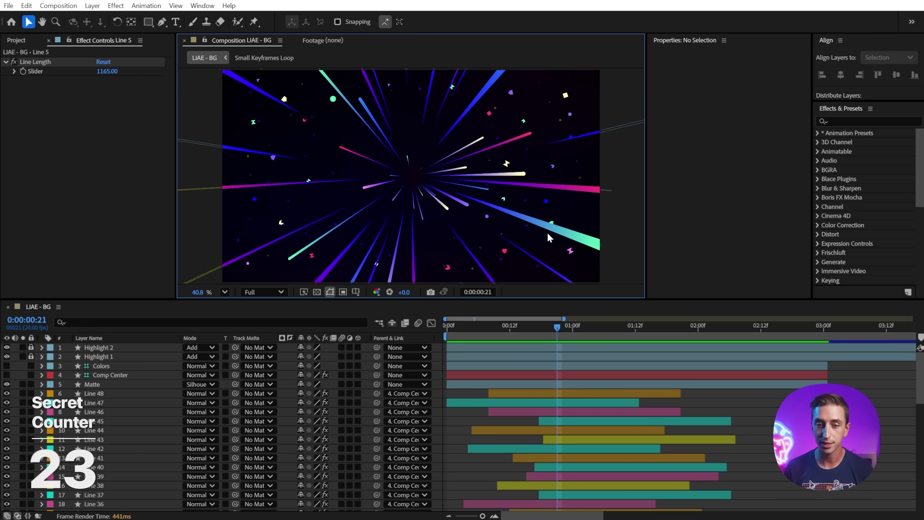
Step: Select Line 31 and solo its End Width, Opacity and Wavelength properties
{"action": "left_click", "coordinate": [565, 234]}
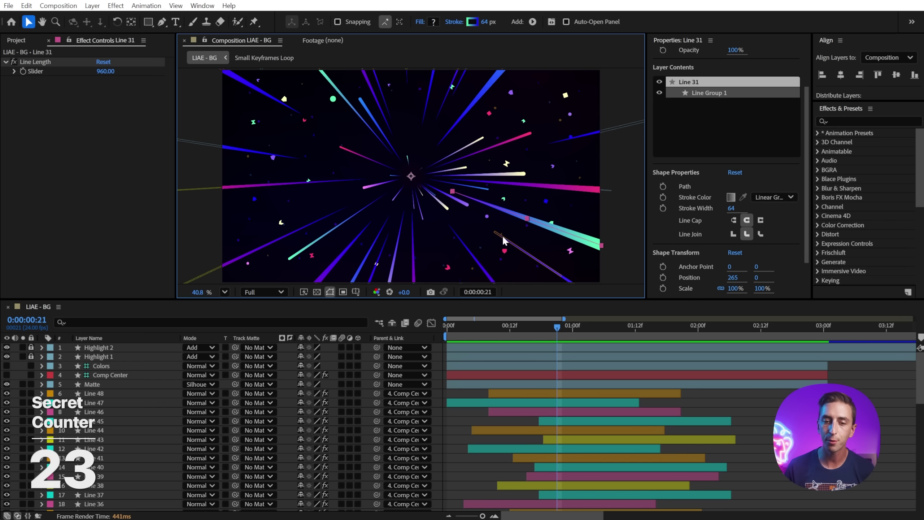
{"action": "key", "text": "x"}
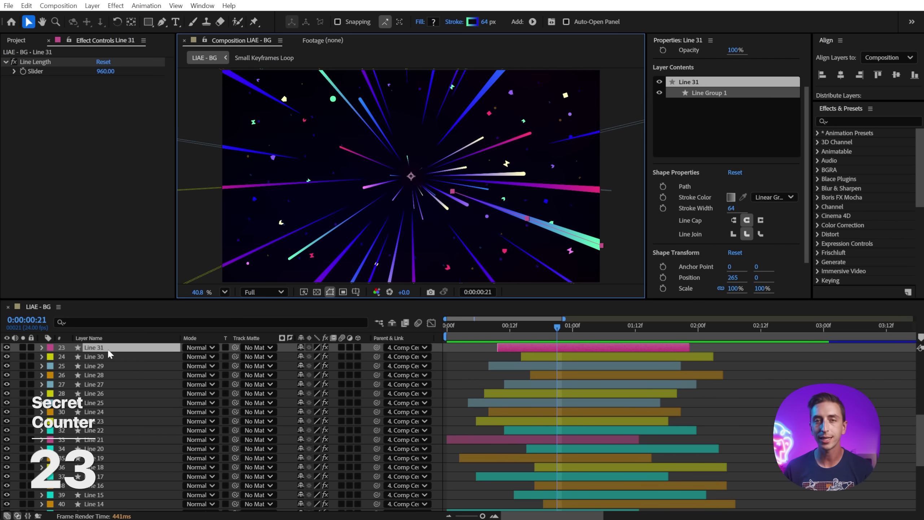
{"action": "scroll", "coordinate": [563, 413], "scroll_direction": "up", "scroll_amount": 3}
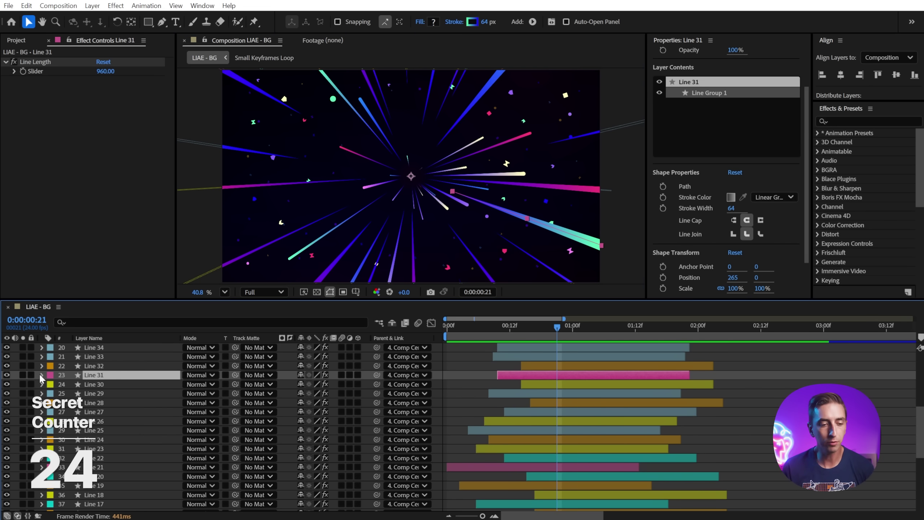
{"action": "key", "text": "u"}
{"action": "key", "text": "u"}
{"action": "scroll", "coordinate": [127, 437], "scroll_direction": "down", "scroll_amount": 6}
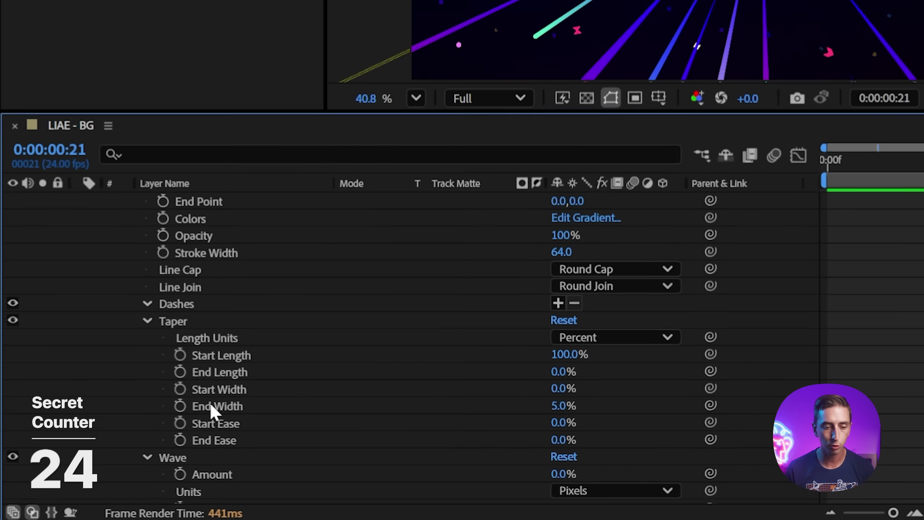
{"action": "left_click", "coordinate": [117, 459]}
{"action": "left_click", "coordinate": [106, 366], "text": "ctrl"}
{"action": "scroll", "coordinate": [219, 288], "scroll_direction": "down", "scroll_amount": 9}
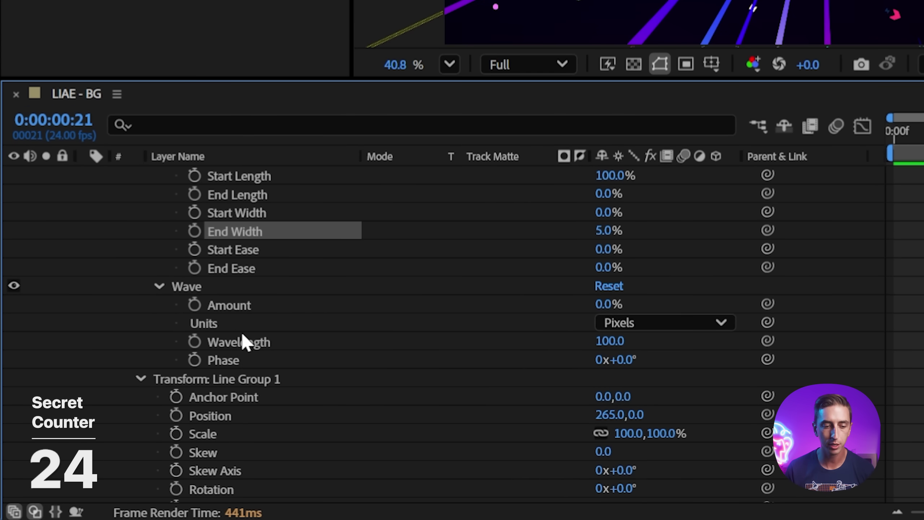
{"action": "left_click", "coordinate": [233, 344], "text": "ctrl"}
{"action": "scroll", "coordinate": [386, 309], "scroll_direction": "up", "scroll_amount": 3}
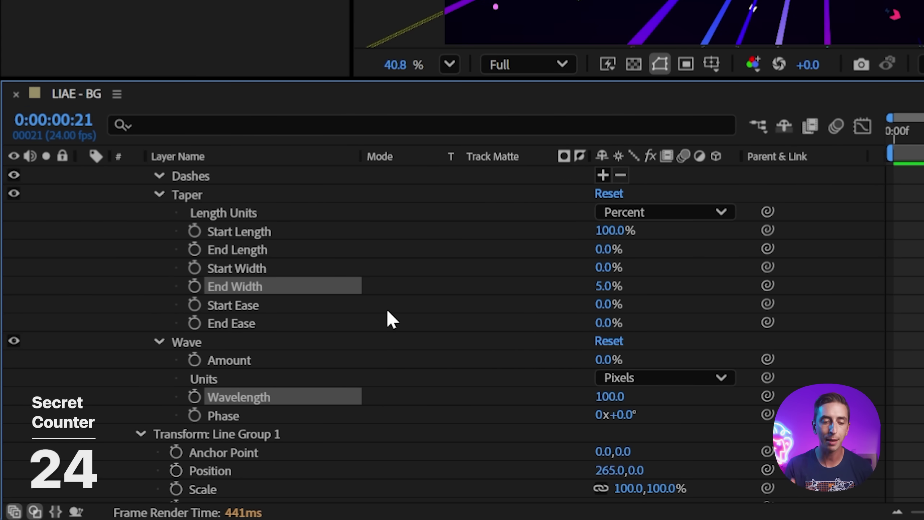
{"action": "key", "text": "s"}
{"action": "key", "text": "s"}
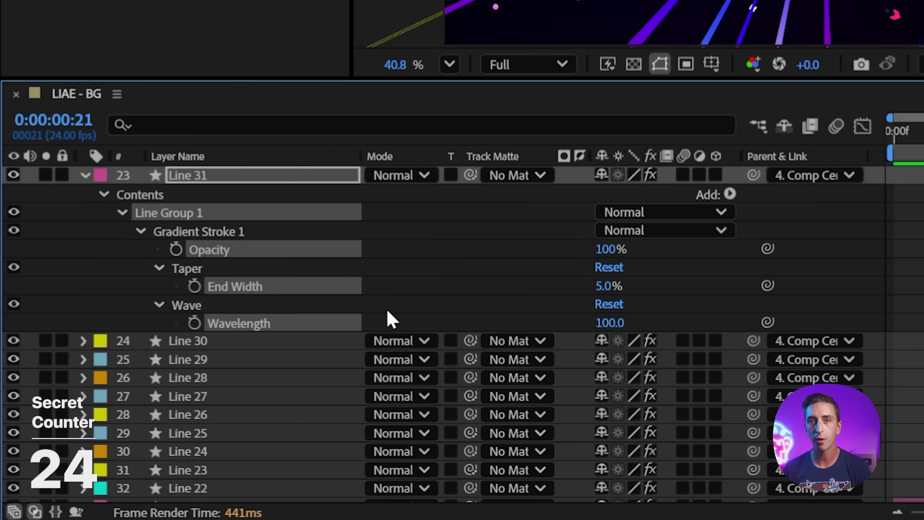
Step: Hide End Point, Stroke Width, Composite, Dashes and Taper from Line 31's stroke
{"action": "left_click", "coordinate": [125, 248]}
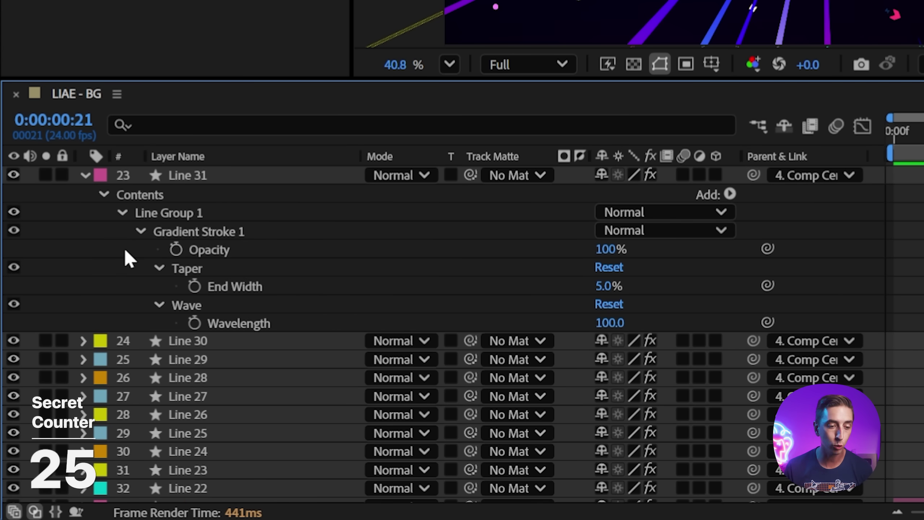
{"action": "left_click", "coordinate": [122, 213]}
{"action": "left_click", "coordinate": [121, 213]}
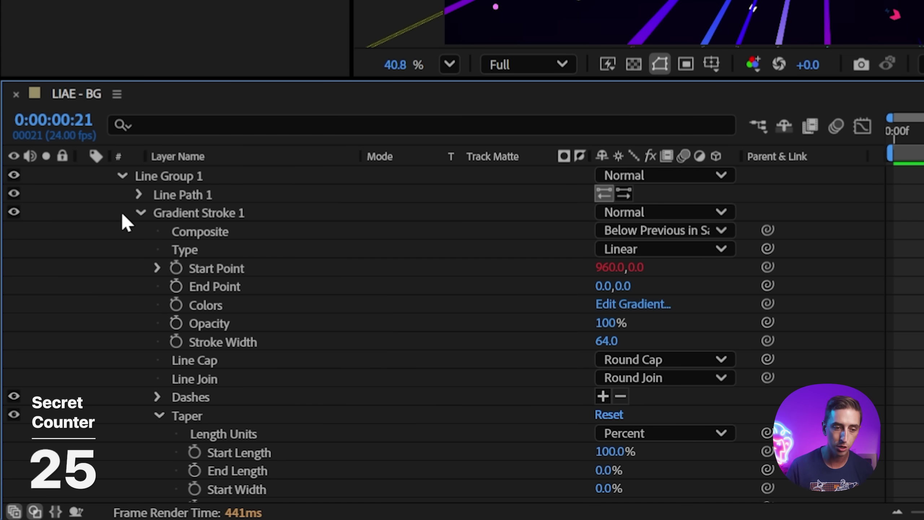
{"action": "left_click", "coordinate": [209, 284], "text": "alt+shift"}
{"action": "left_click", "coordinate": [211, 323], "text": "alt+shift"}
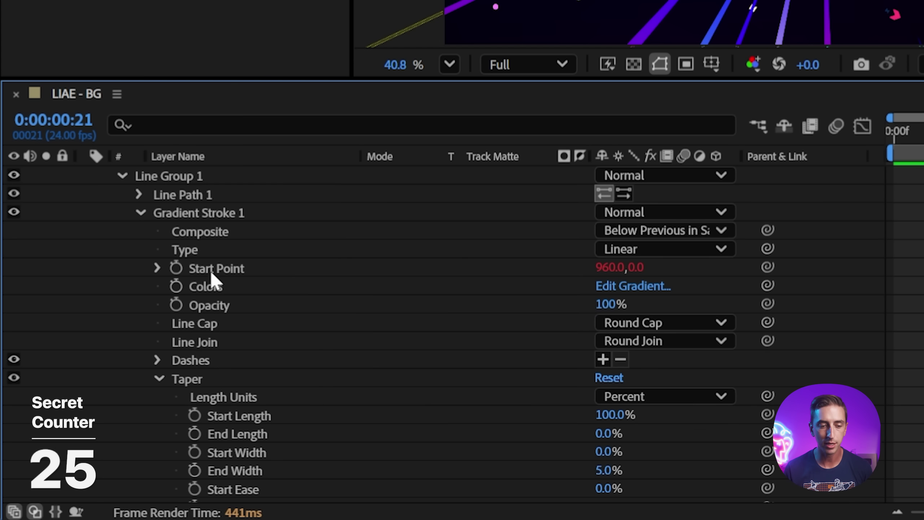
{"action": "left_click", "coordinate": [203, 230], "text": "alt+shift"}
{"action": "left_click", "coordinate": [189, 343], "text": "alt+shift"}
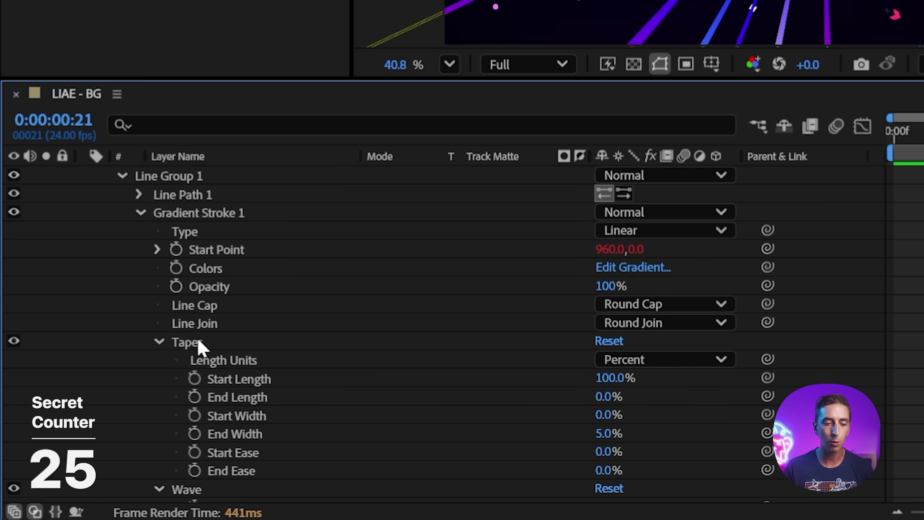
{"action": "left_click", "coordinate": [198, 342], "text": "alt+shift"}
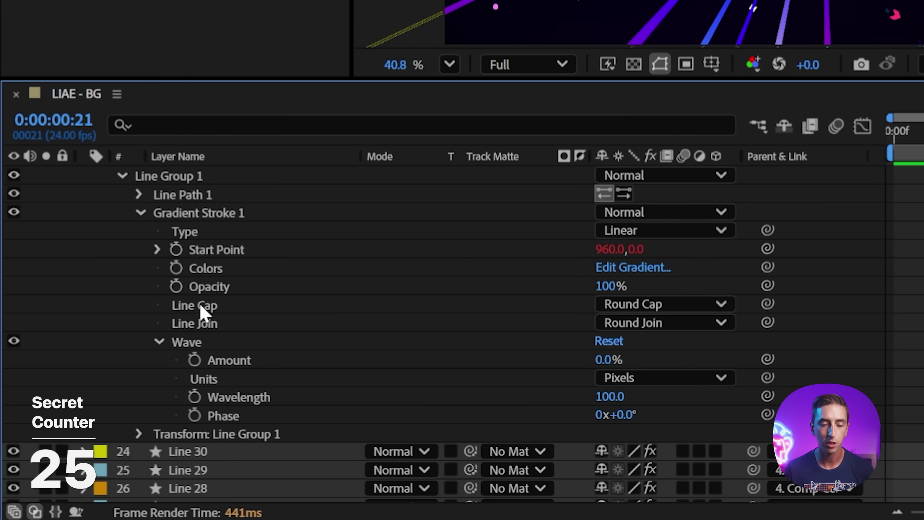